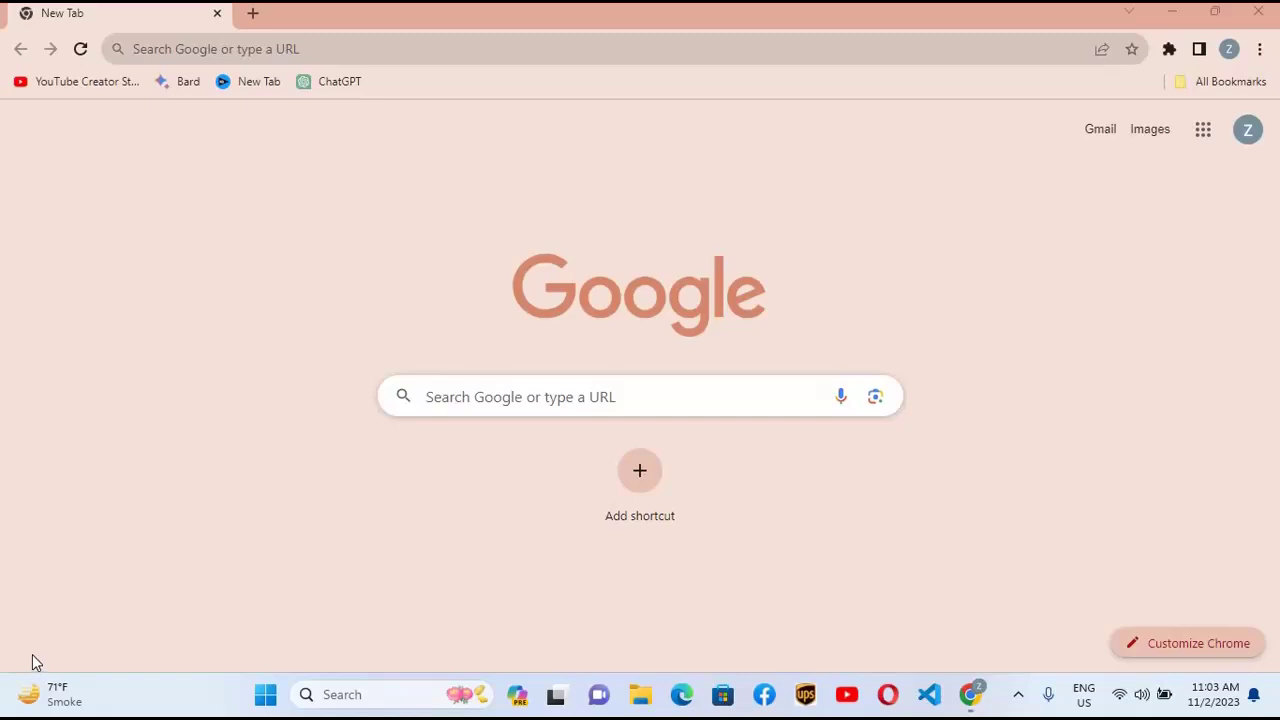
Search Google for 'office customization tool' from the Chrome address bar.
left_click(213, 51)
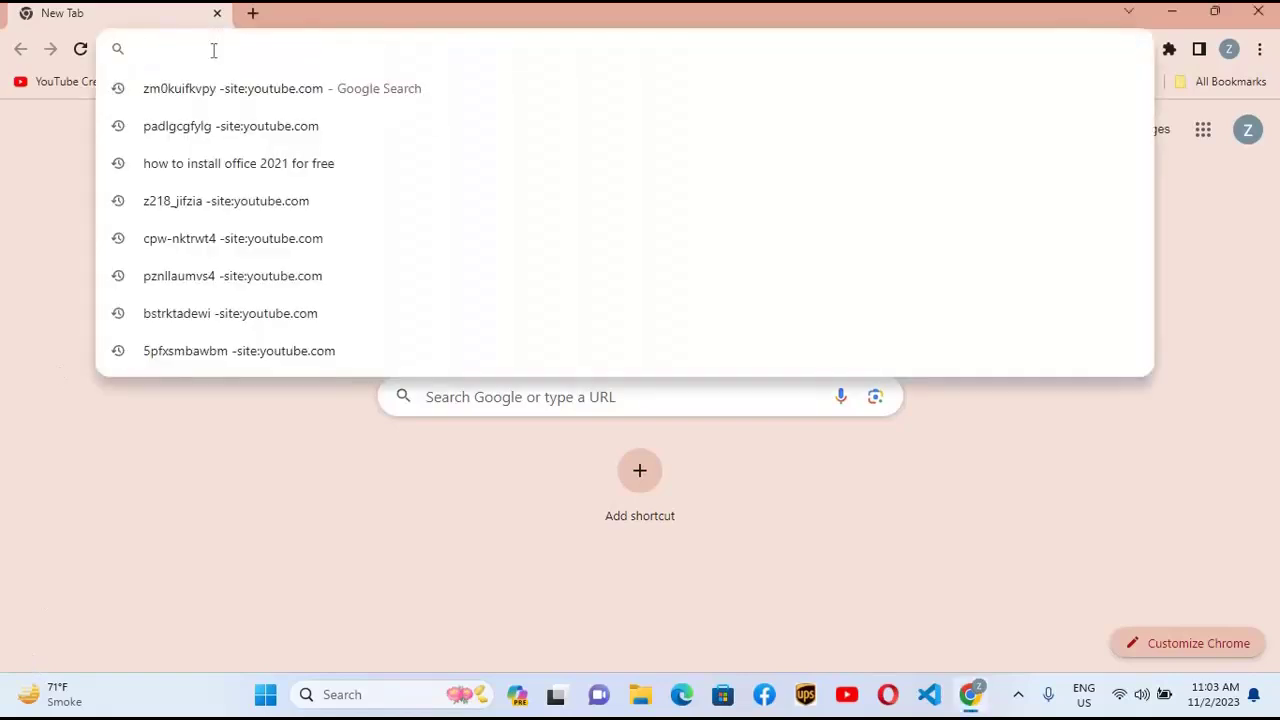
type("office cus")
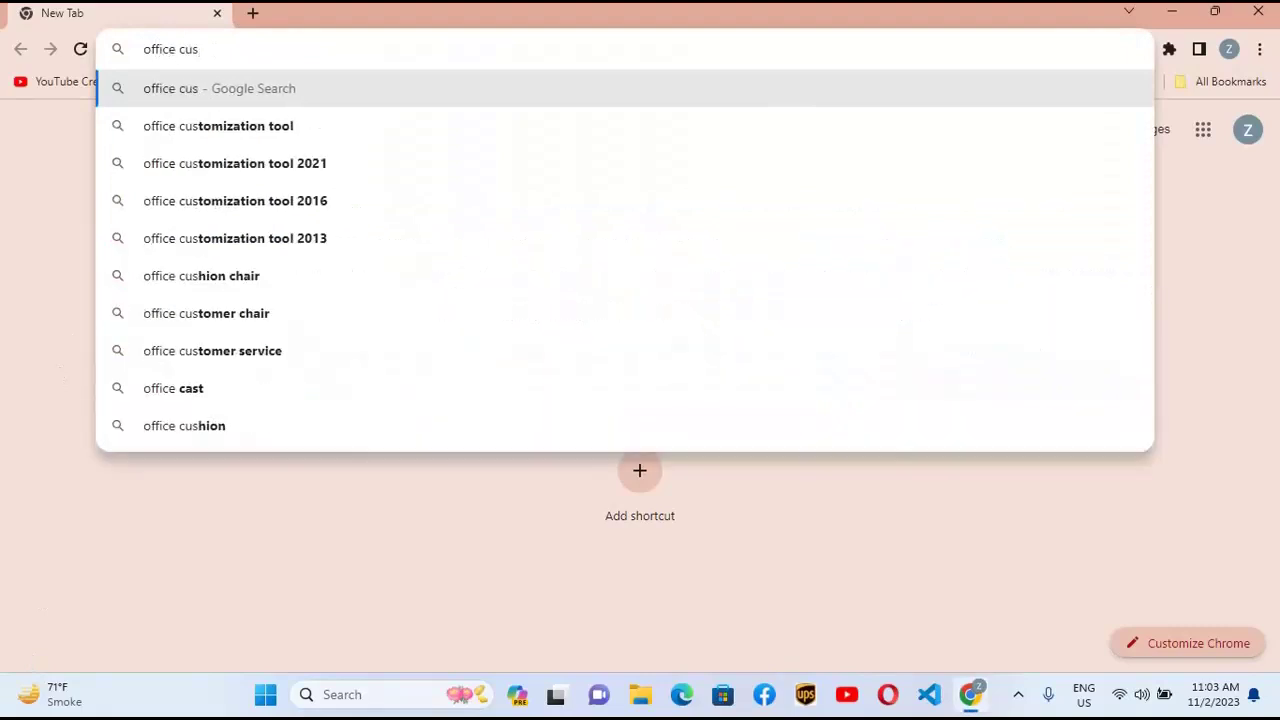
key("Down")
key("Return")
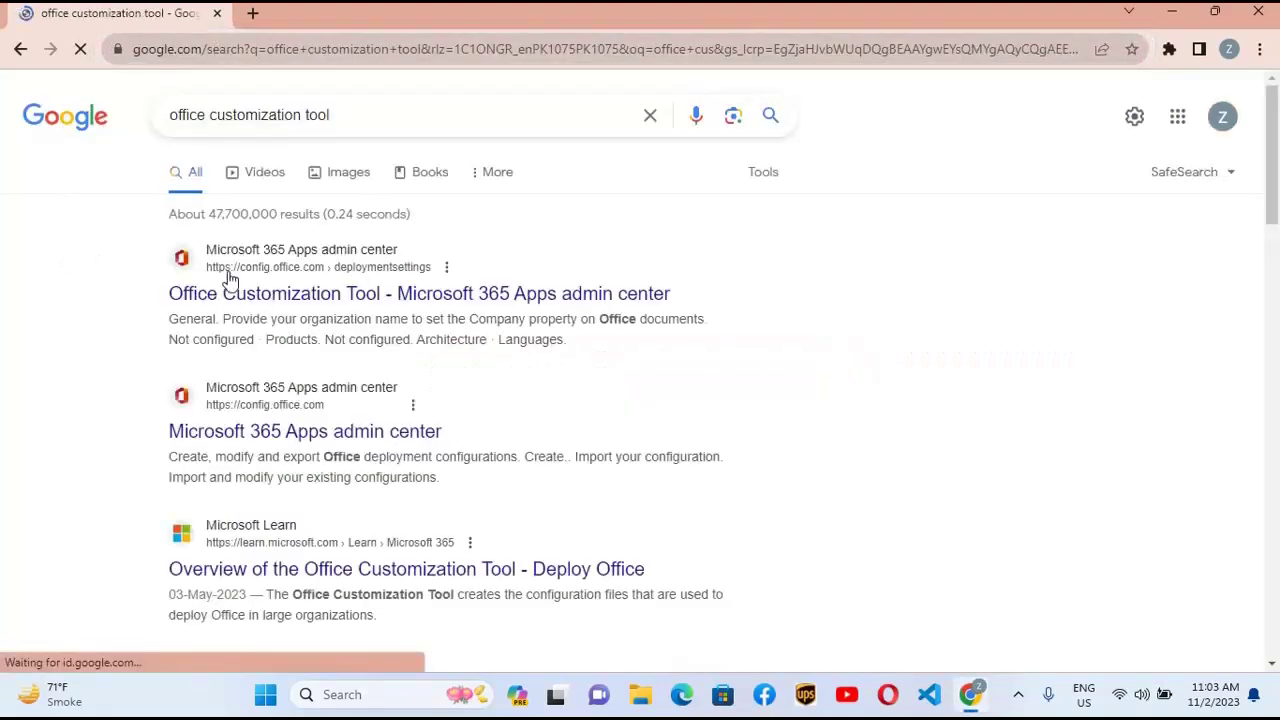
Open the Office Customization Tool and choose Office Professional Plus 2019 - Volume License.
left_click(318, 303)
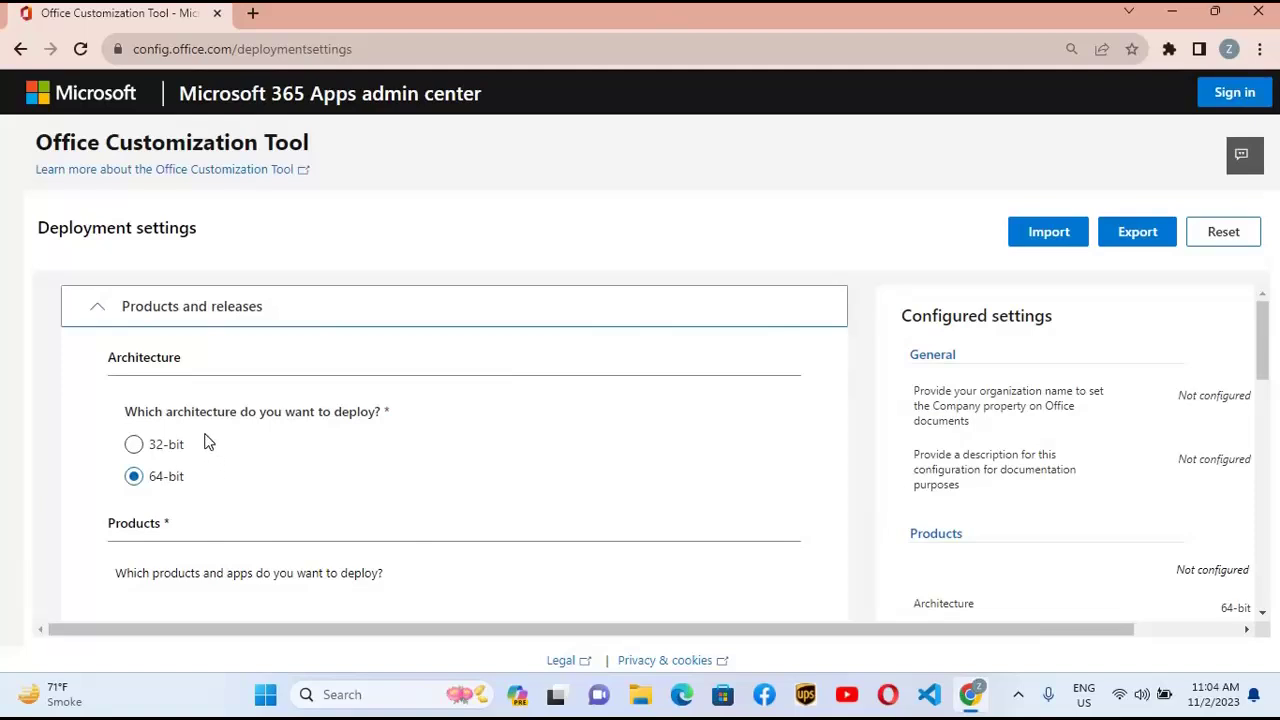
scroll(208, 443, "down", 3)
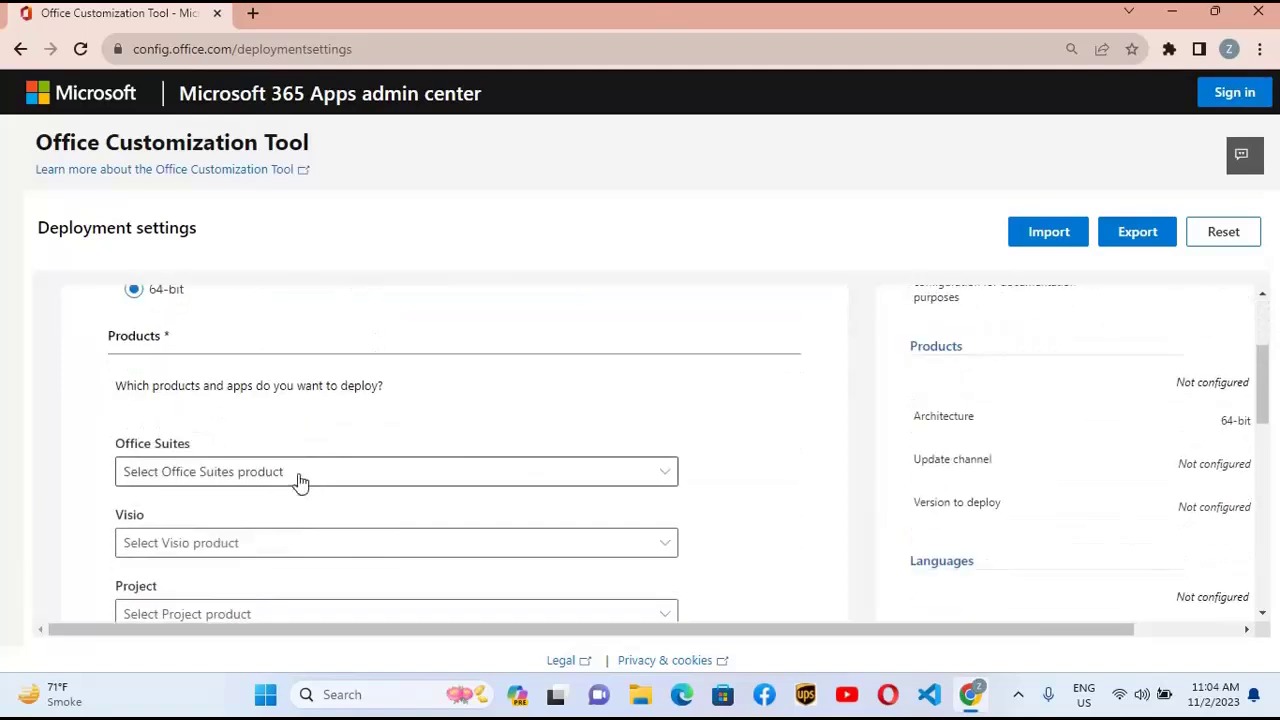
left_click(210, 480)
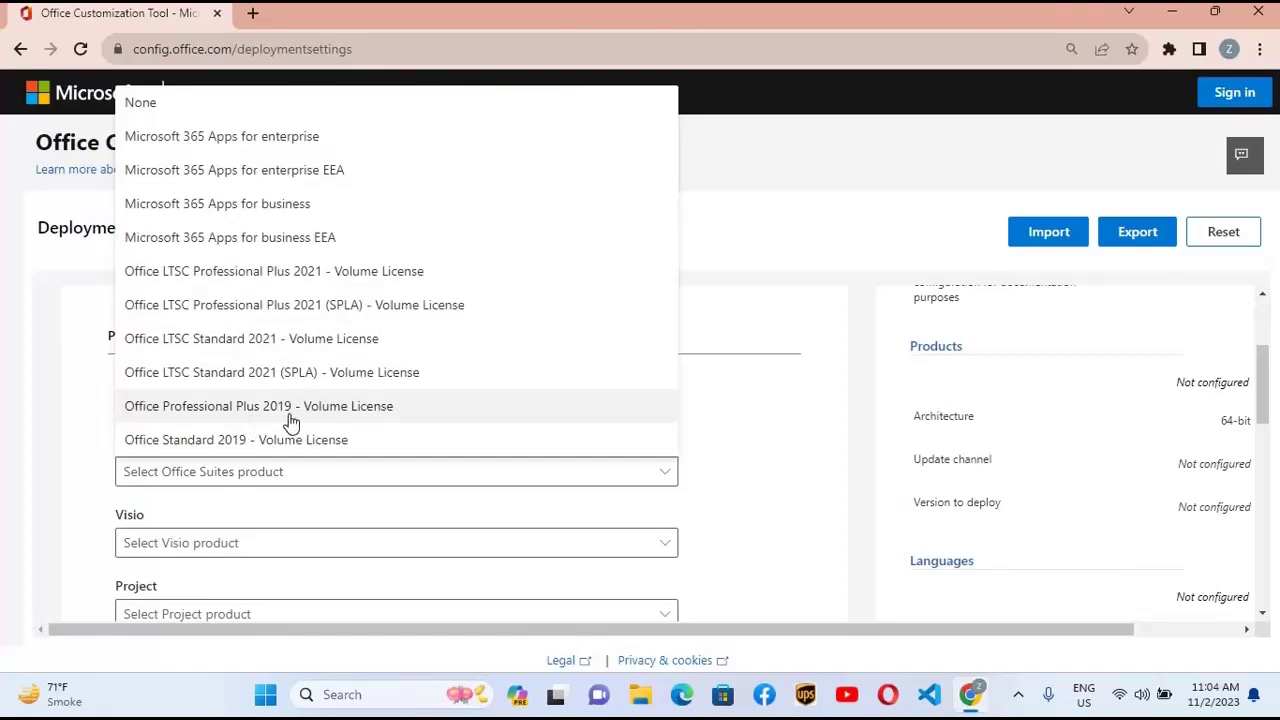
left_click(346, 406)
Exclude OneDrive Desktop, Outlook, Publisher and OneNote, then continue to languages.
scroll(370, 380, "down", 3)
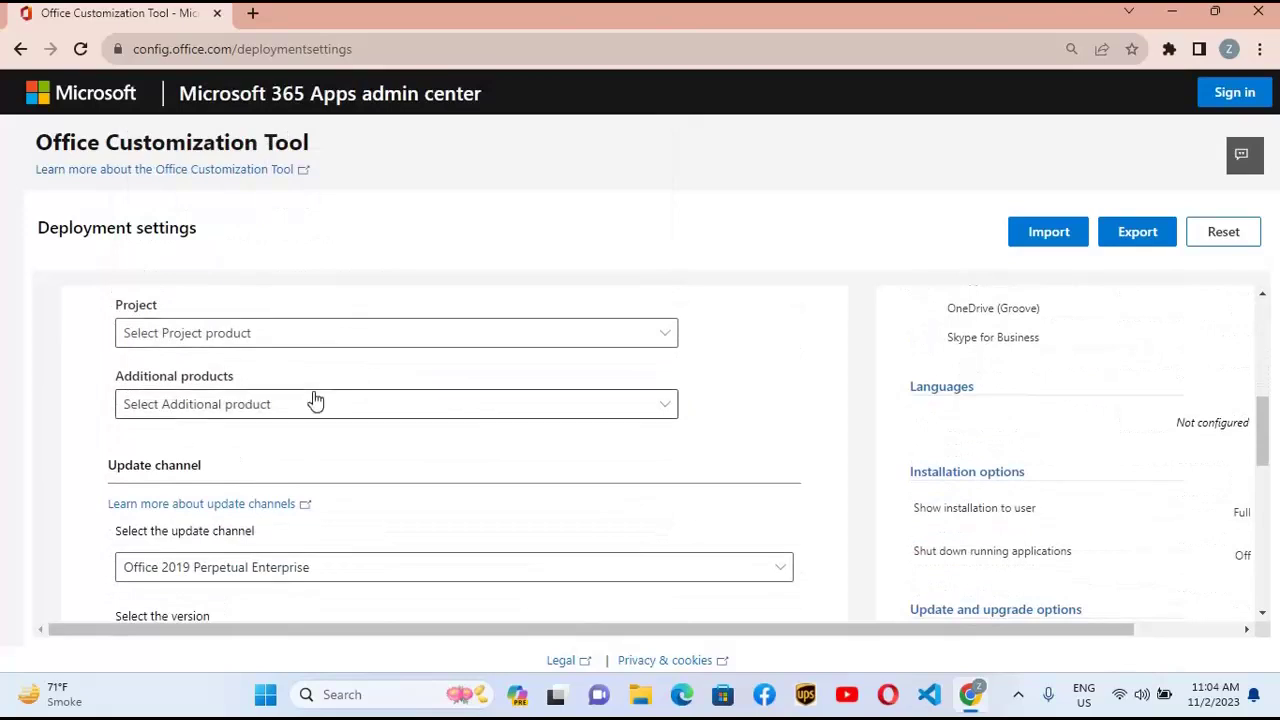
scroll(315, 400, "down", 5)
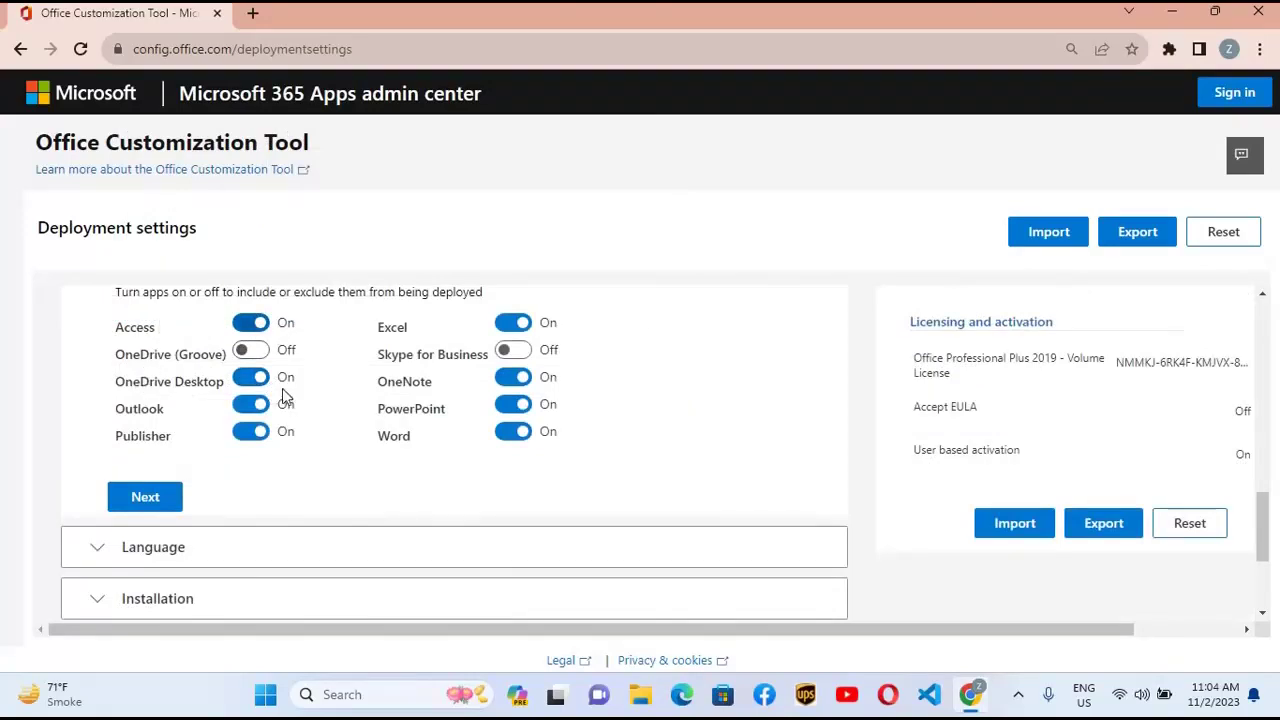
left_click(246, 378)
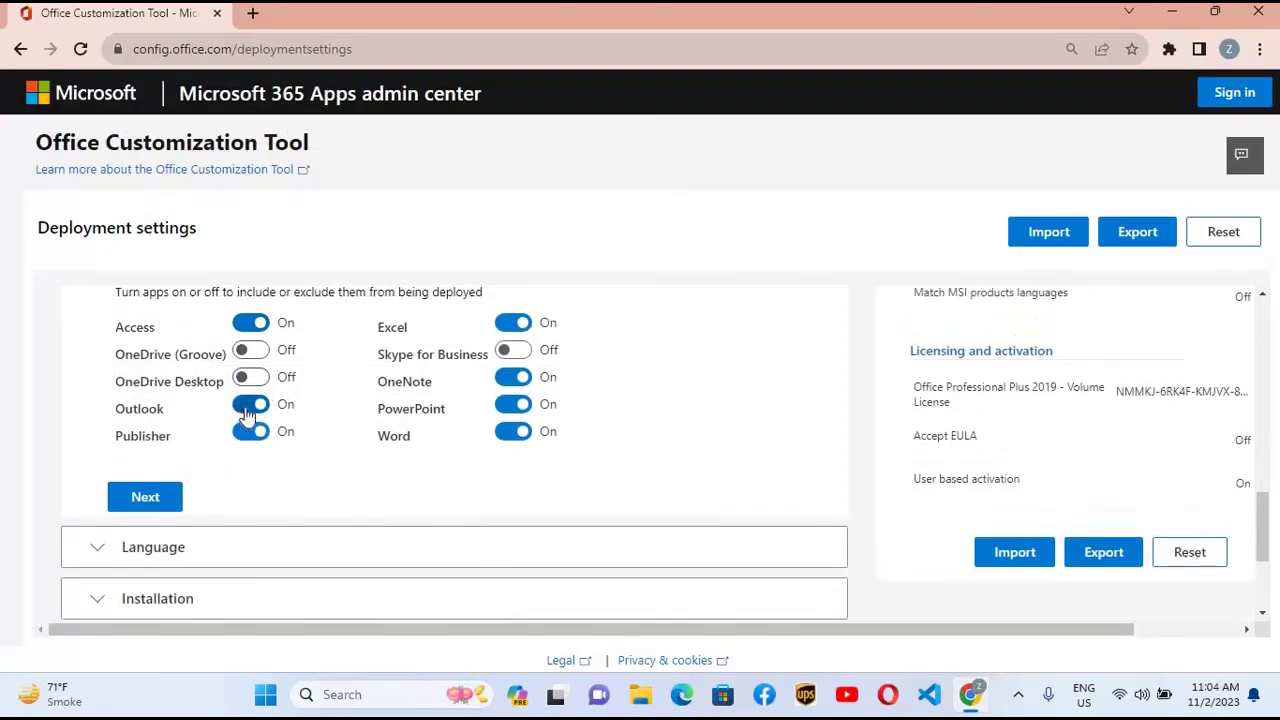
left_click(246, 405)
left_click(243, 434)
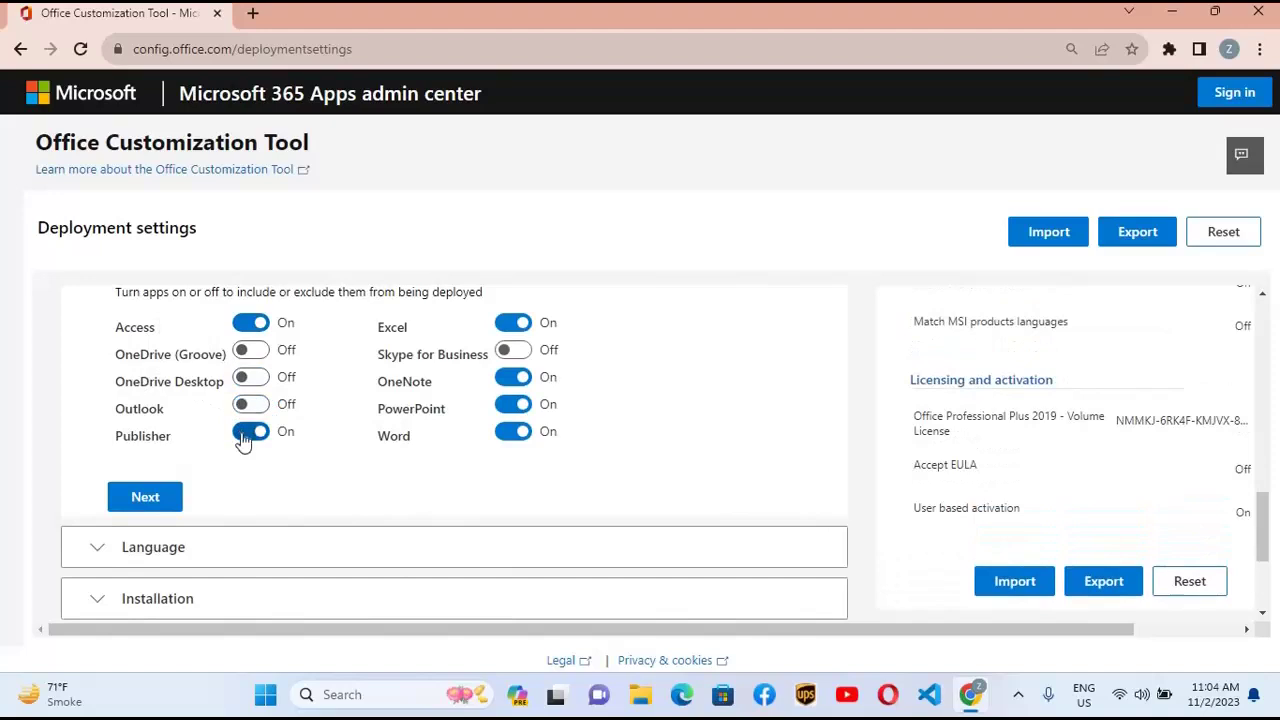
left_click(510, 378)
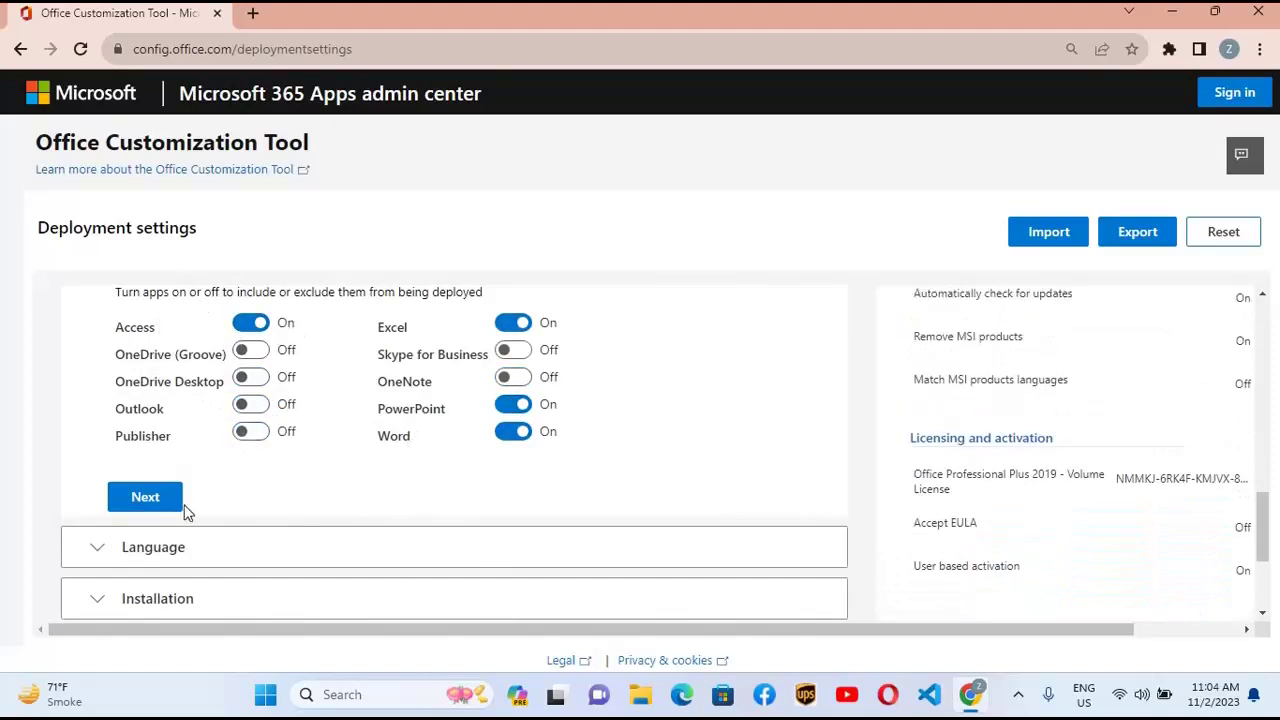
left_click(152, 507)
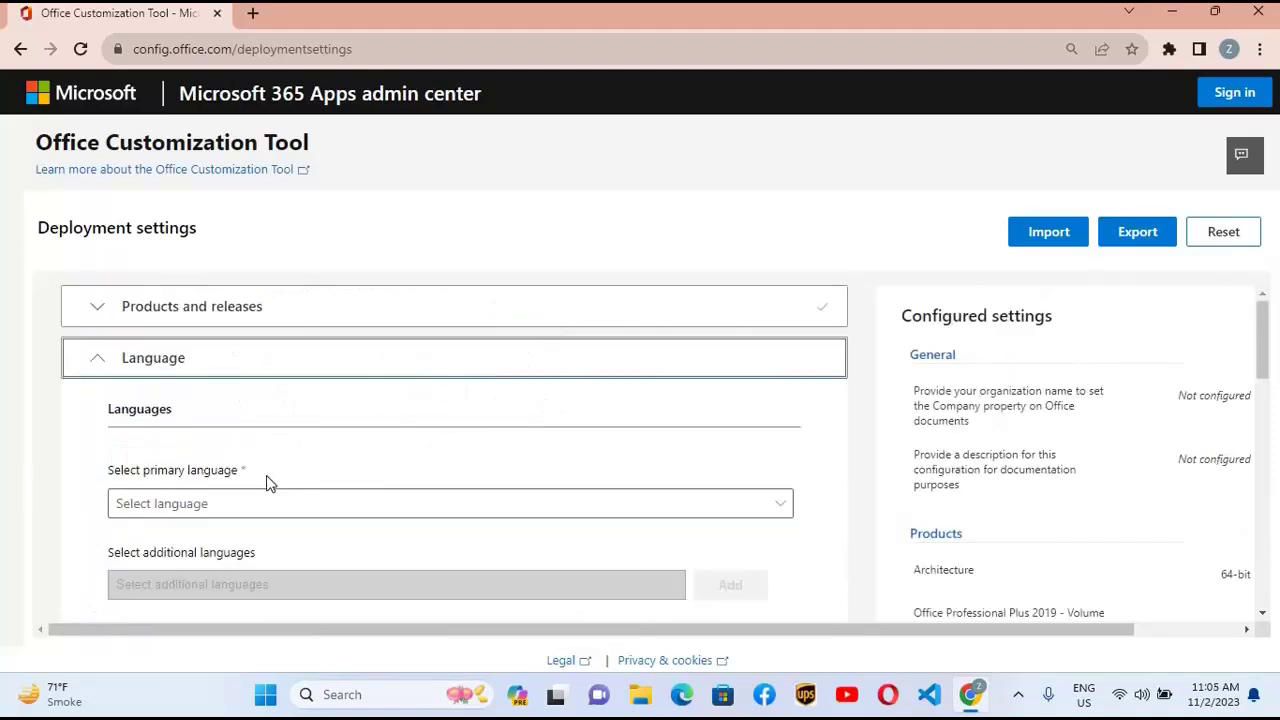
Make English (United States) the primary language.
left_click(775, 507)
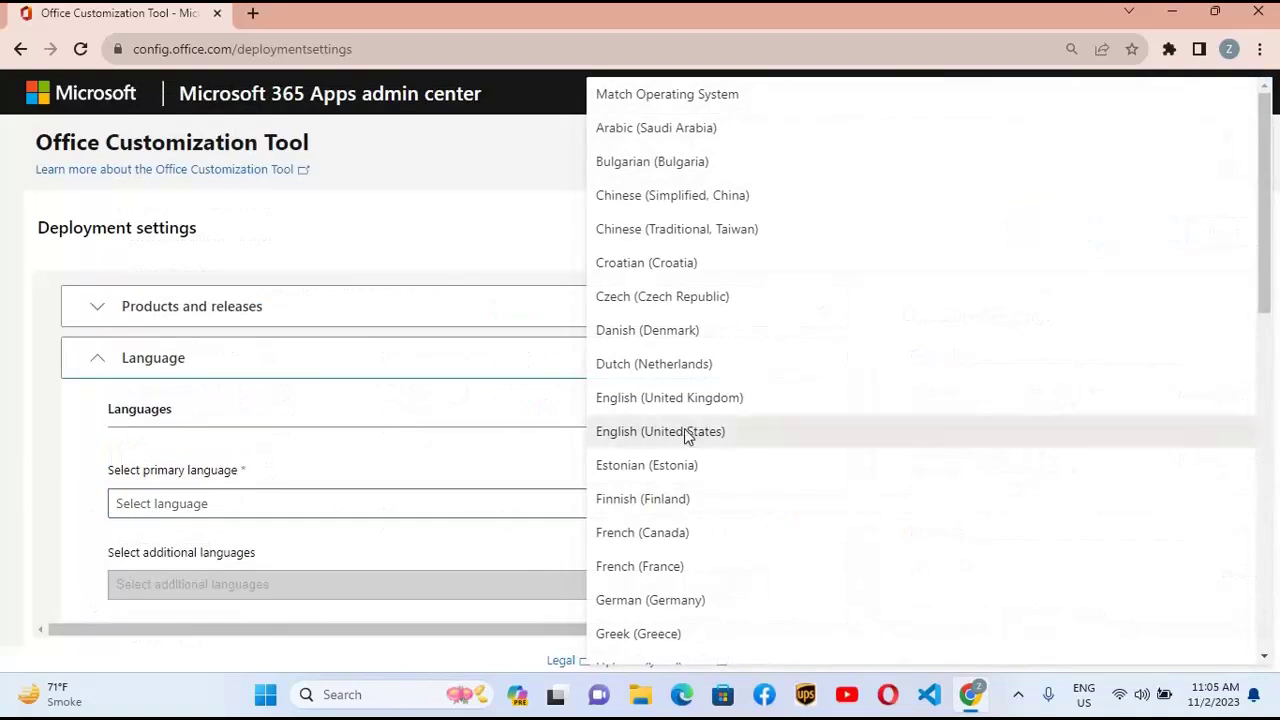
left_click(684, 431)
scroll(300, 400, "down", 4)
Keep existing MSI versions of Office installed and advance to licensing and activation.
left_click(155, 383)
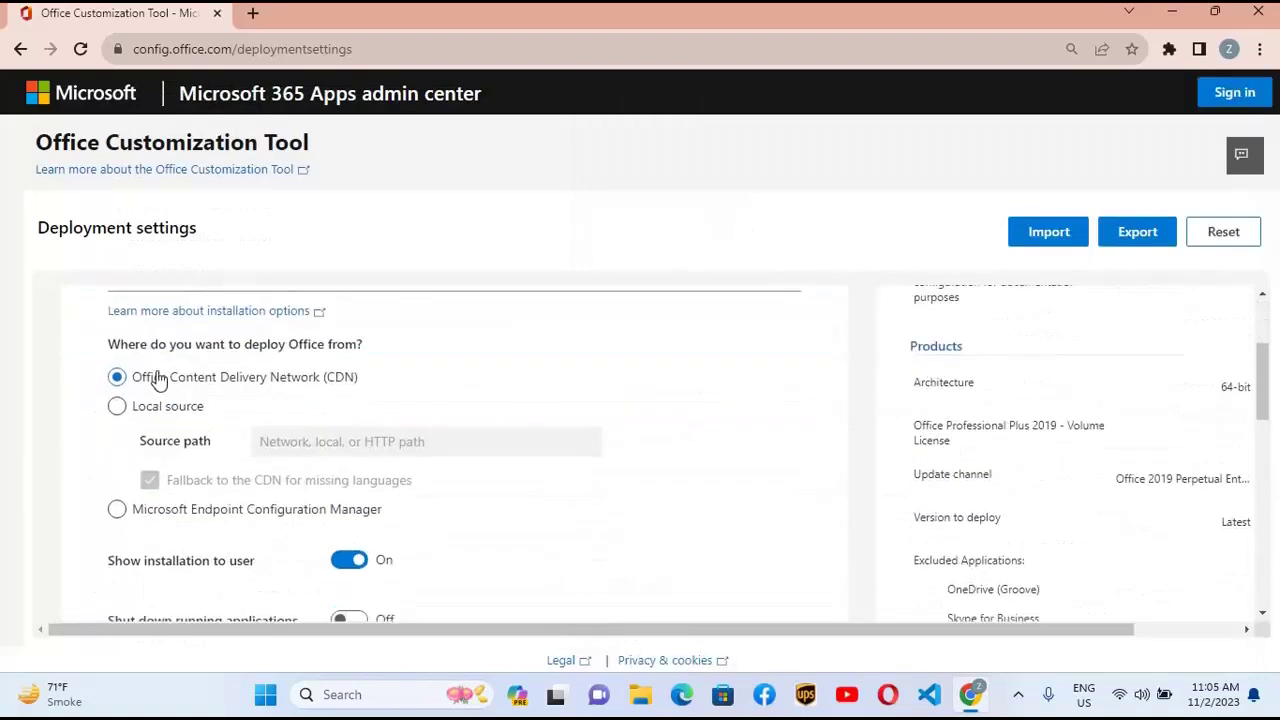
scroll(155, 380, "down", 3)
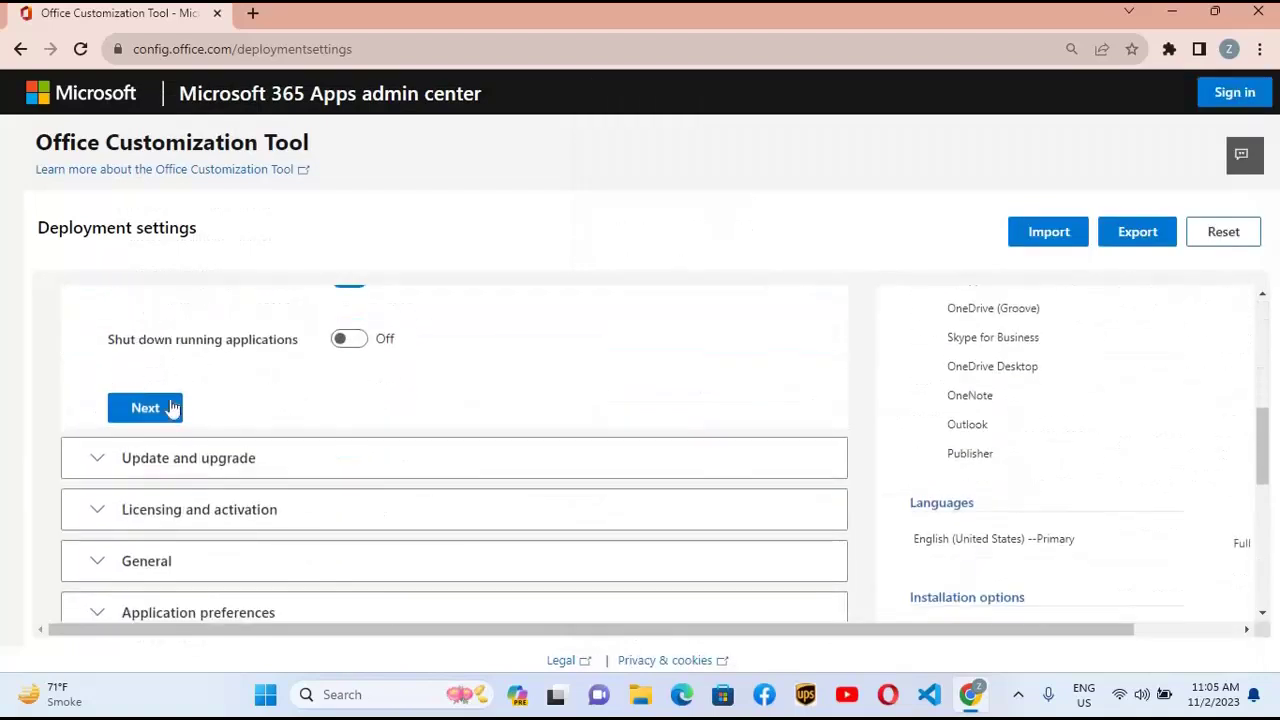
left_click(158, 412)
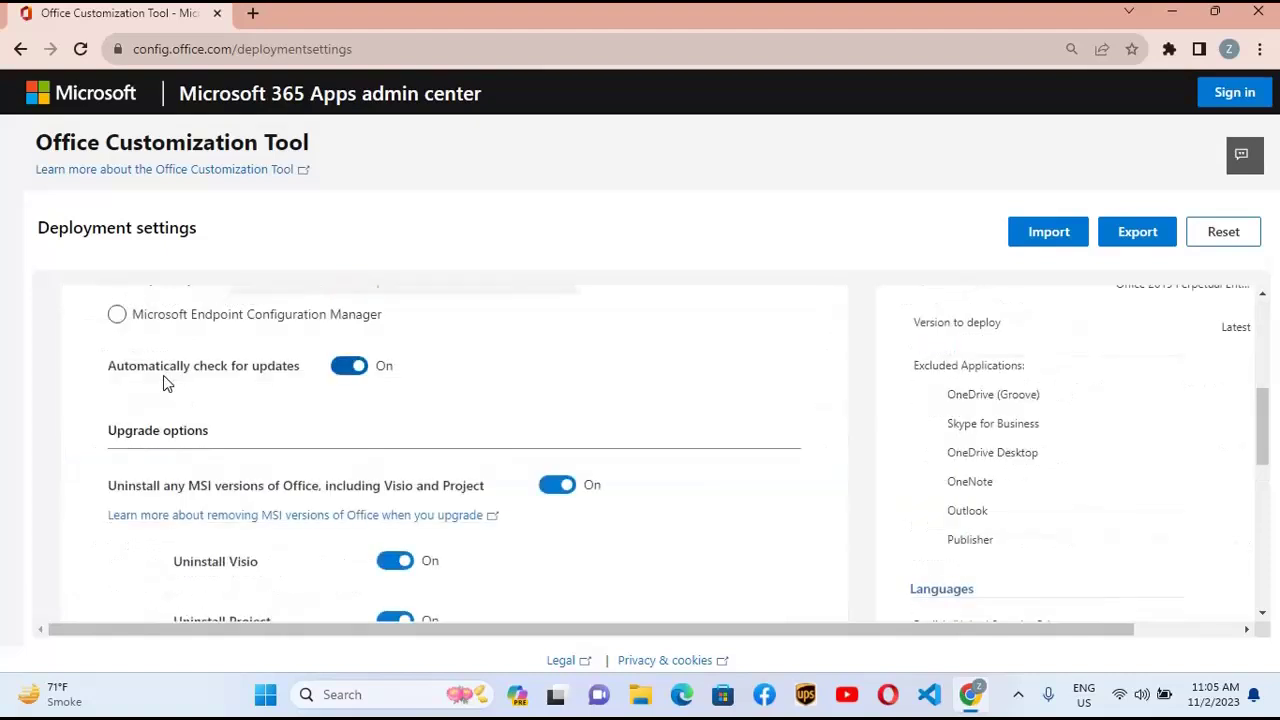
left_click(556, 487)
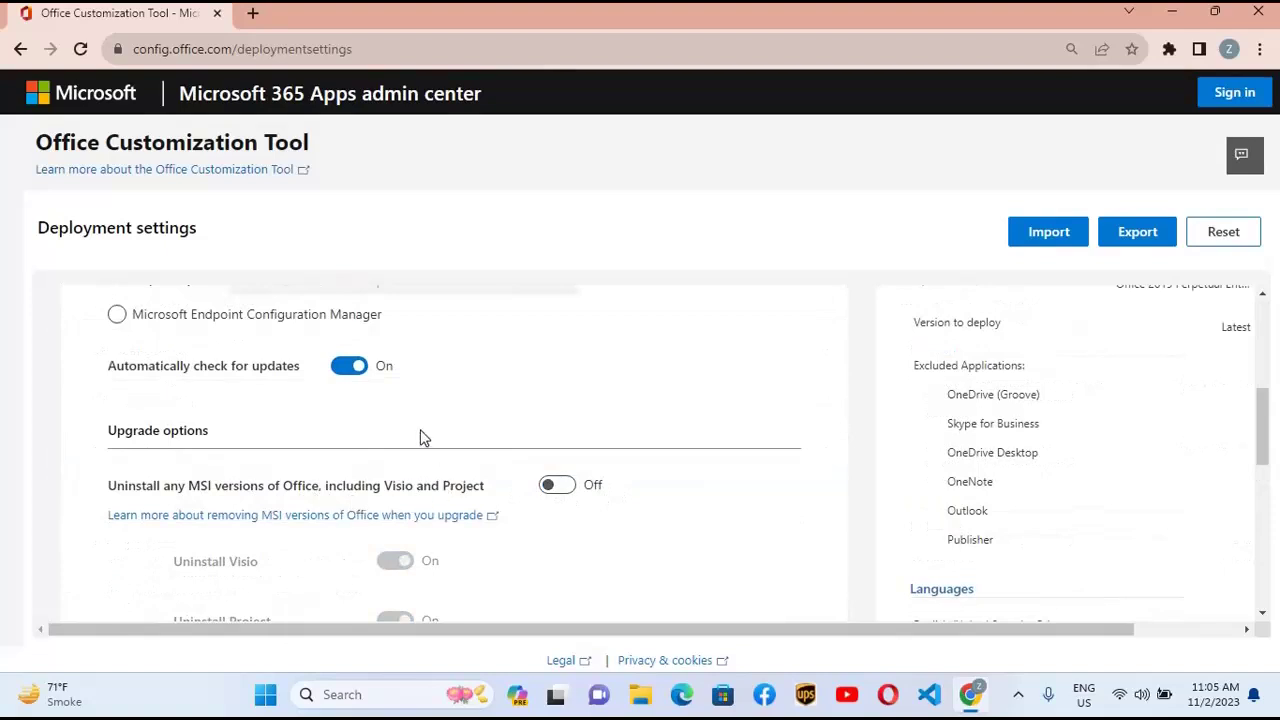
scroll(450, 431, "down", 4)
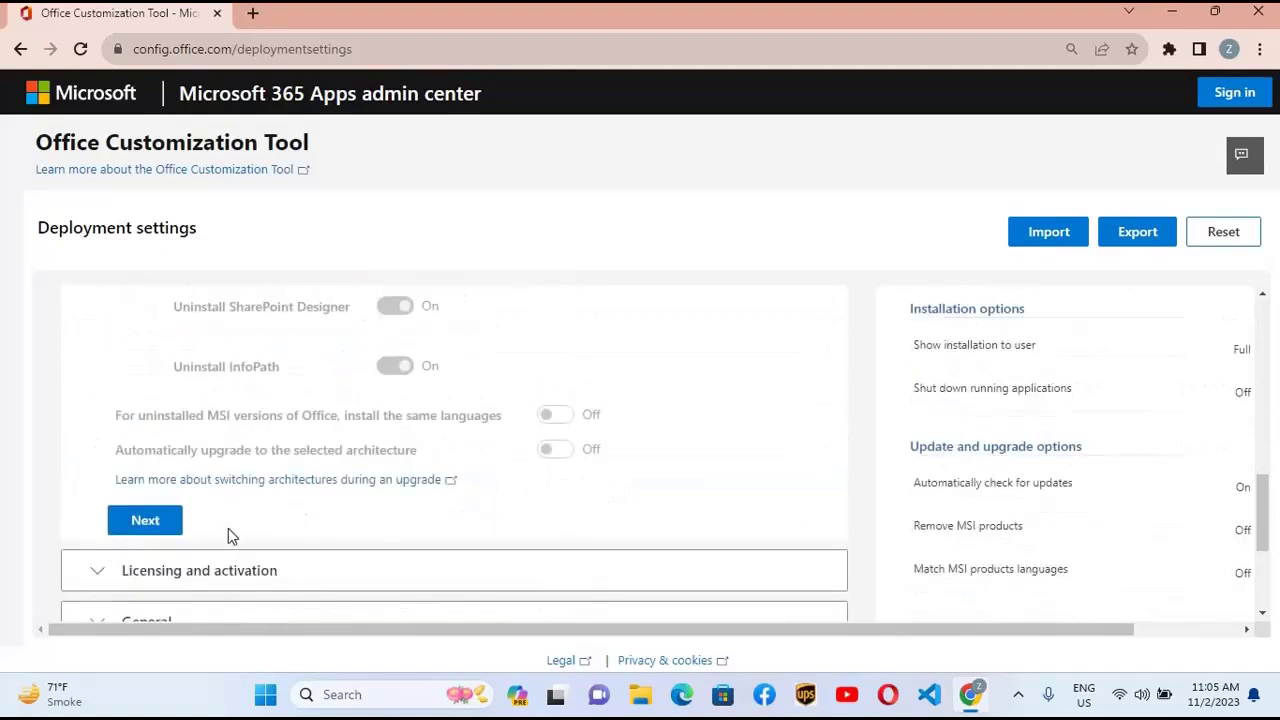
left_click(145, 521)
Keep the default KMS key, general and application preference settings, then finish the wizard.
scroll(183, 457, "down", 2)
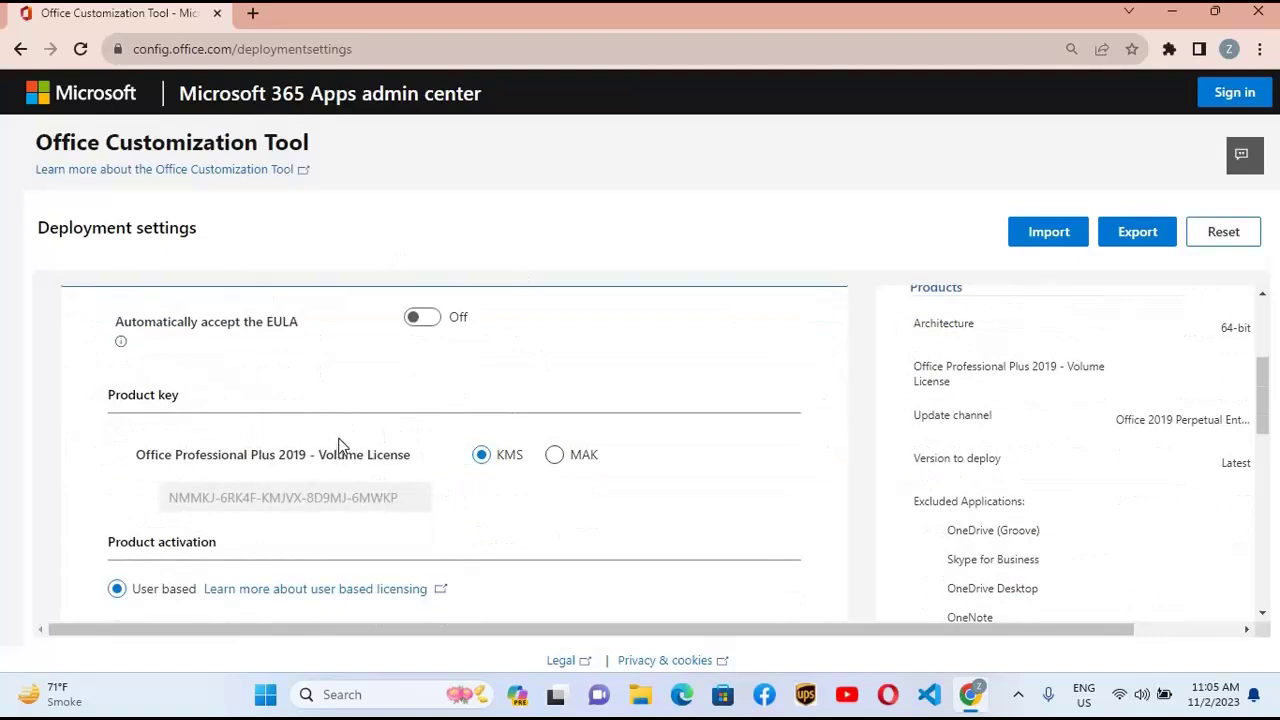
scroll(338, 446, "down", 5)
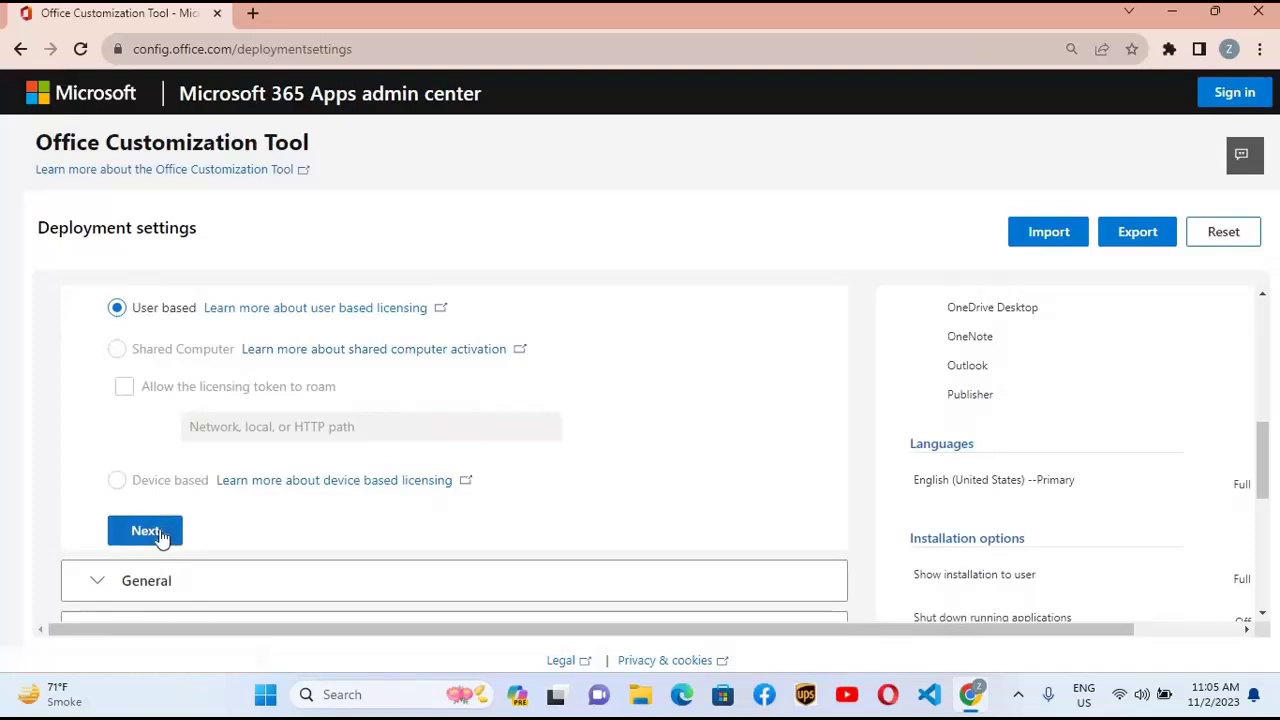
left_click(160, 535)
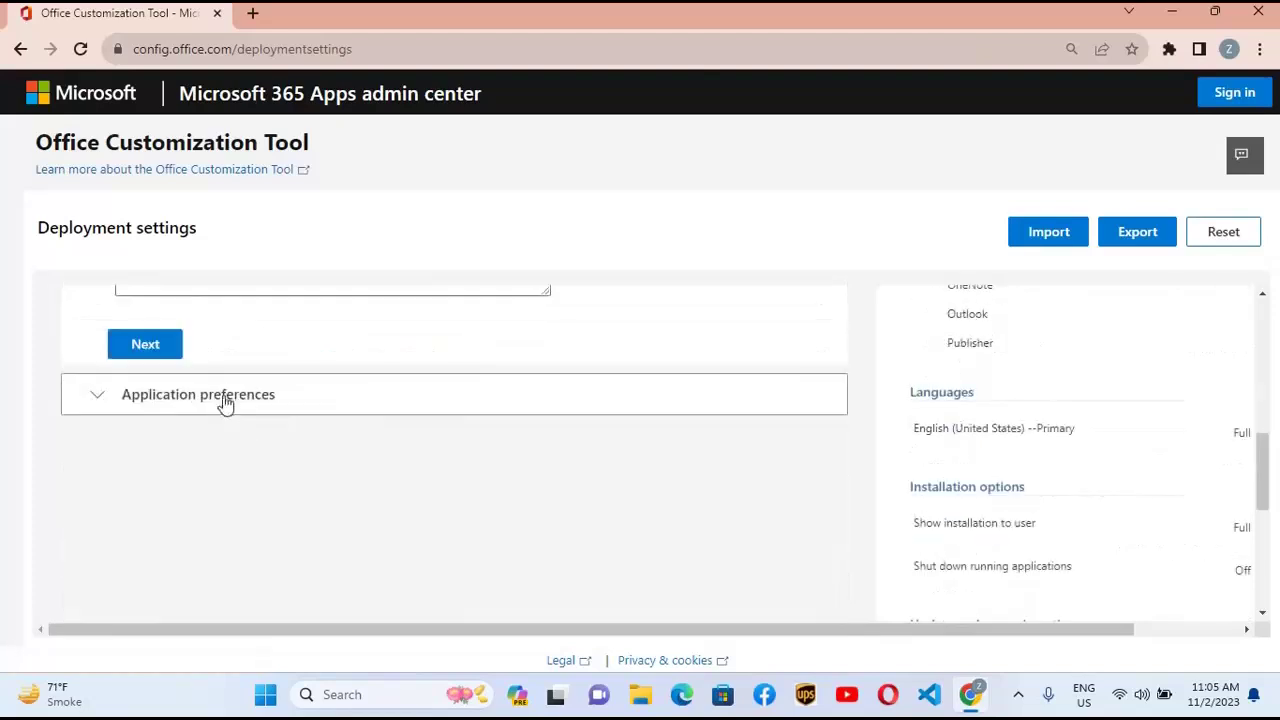
left_click(171, 350)
scroll(265, 413, "down", 10)
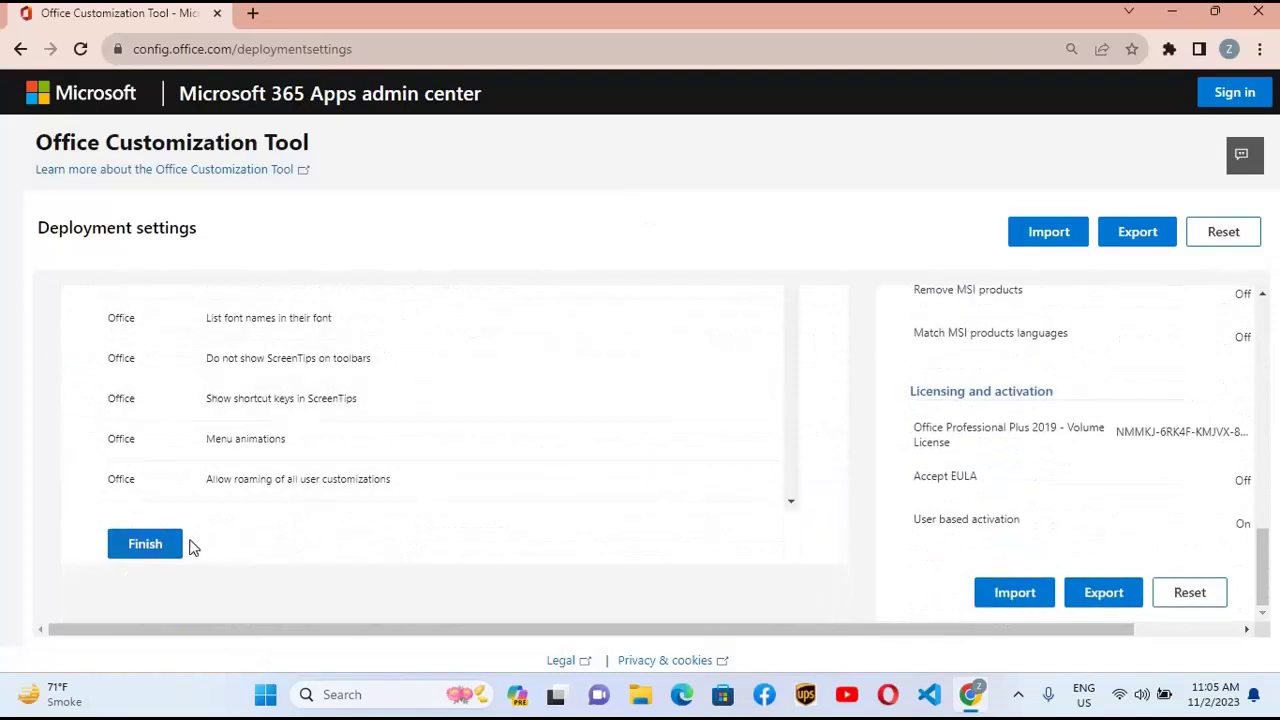
left_click(145, 545)
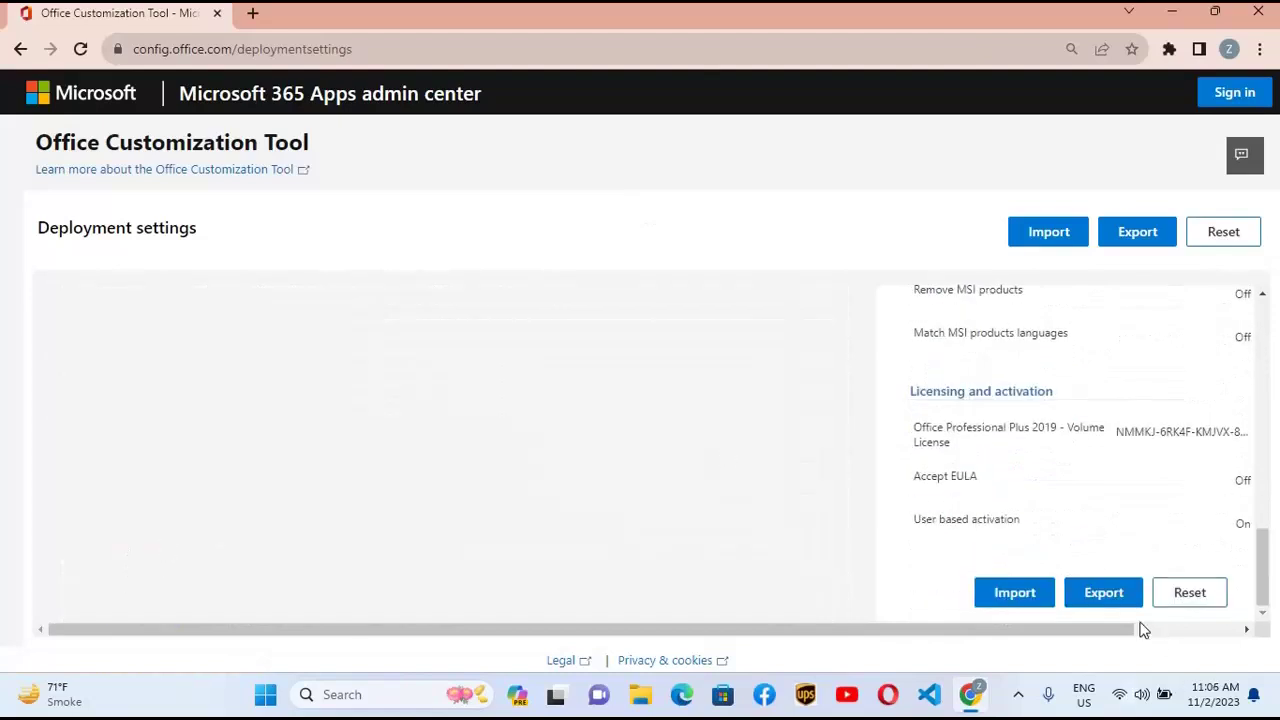
Set Office Open XML as the default file format for export.
left_click(1104, 593)
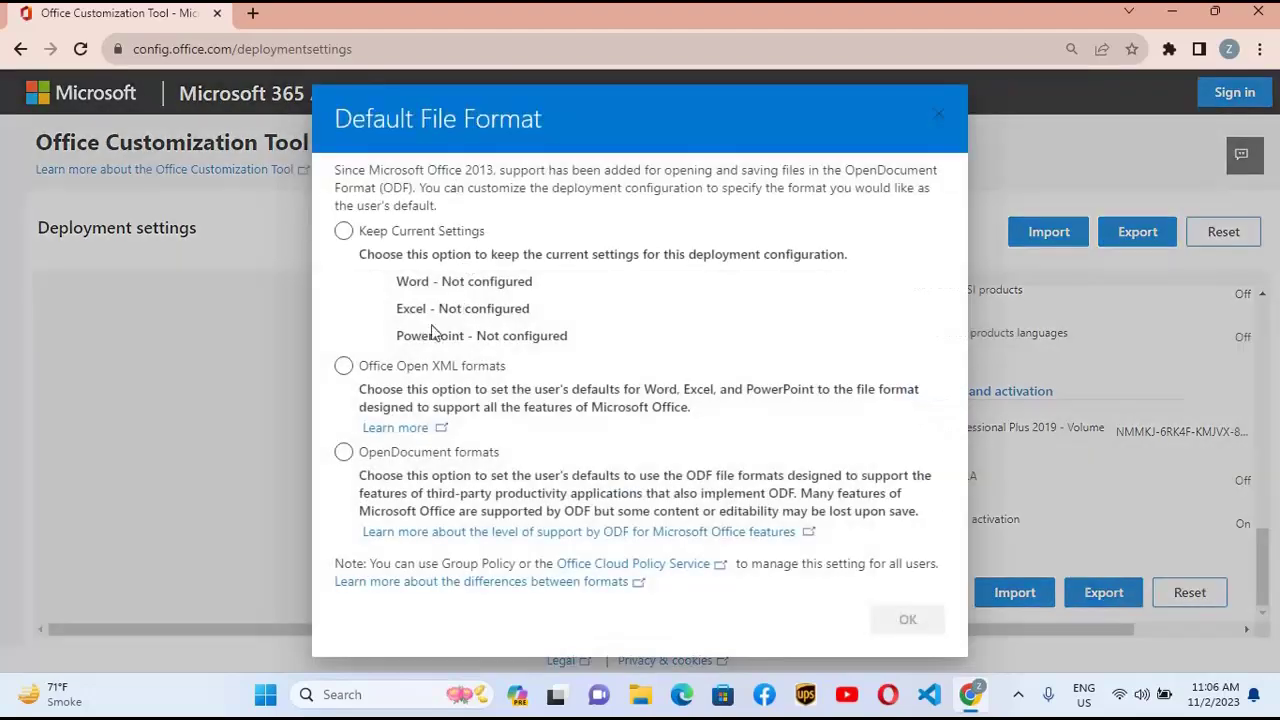
left_click(344, 368)
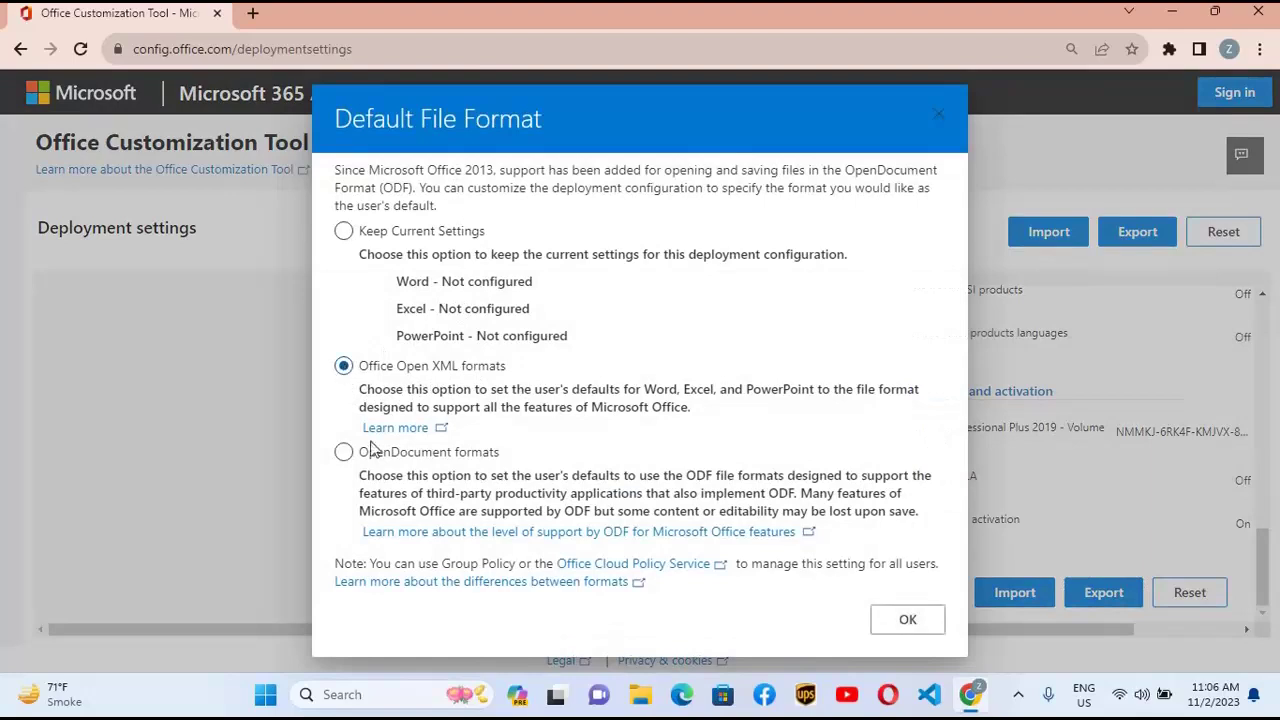
left_click(908, 621)
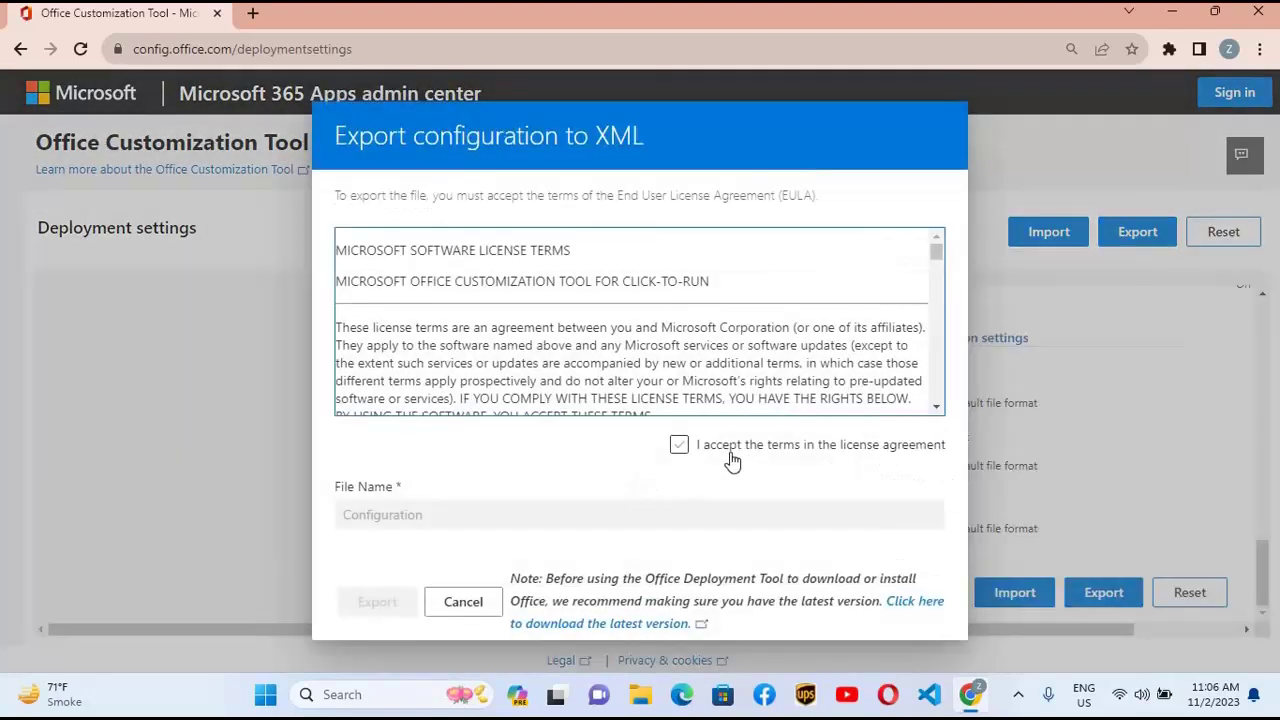
Accept the license terms and download the configuration as Configuration.xml.
left_click(680, 445)
left_click(377, 601)
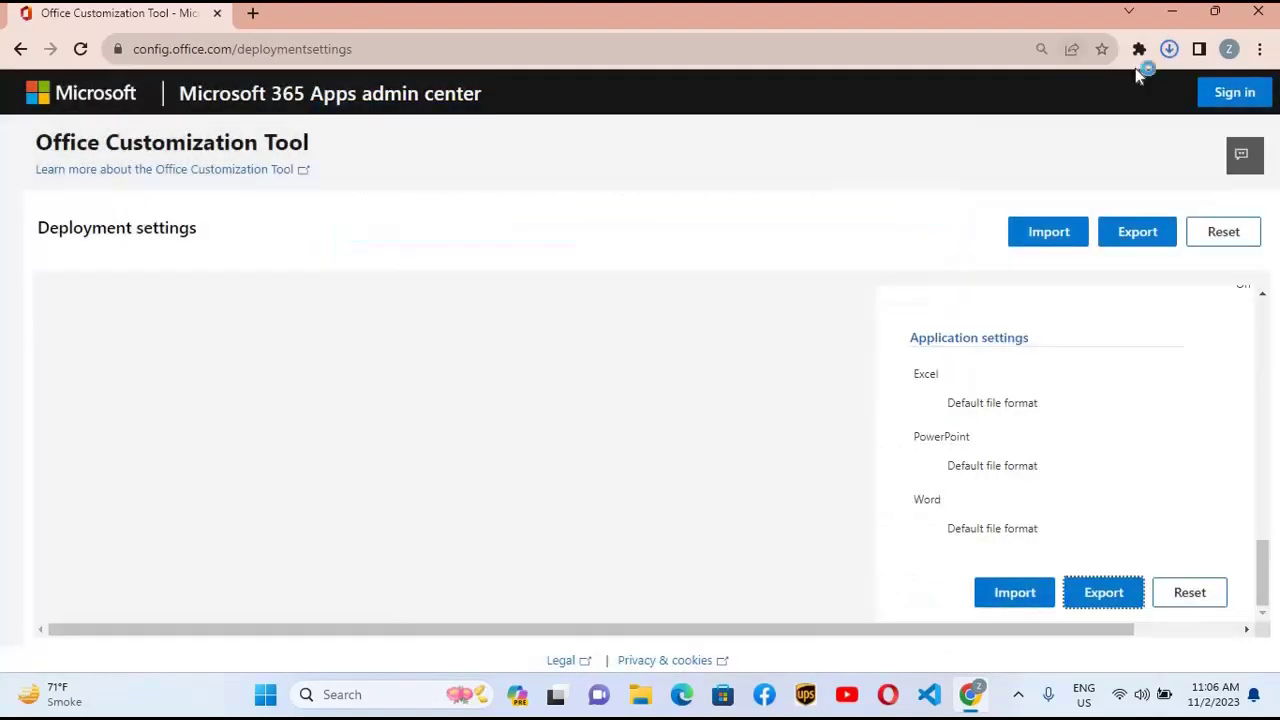
left_click(1169, 51)
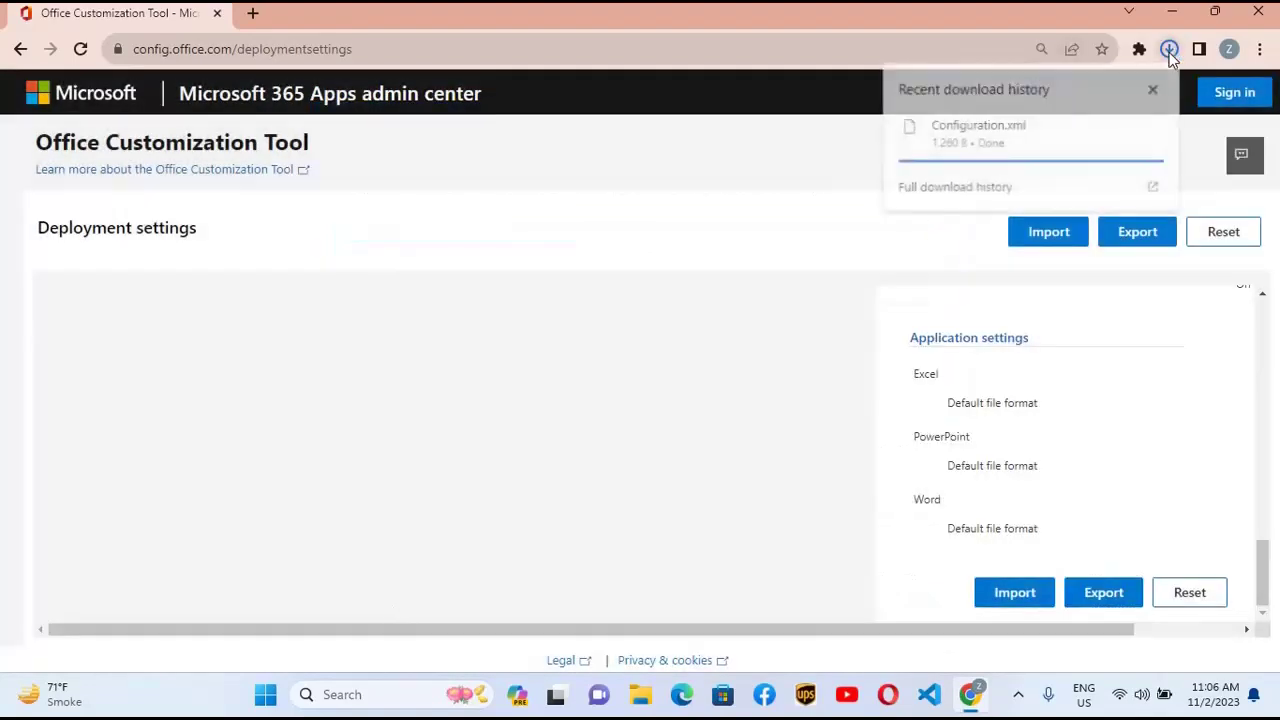
In a new tab, search 'office deployment tool' and open Microsoft's download page.
left_click(252, 13)
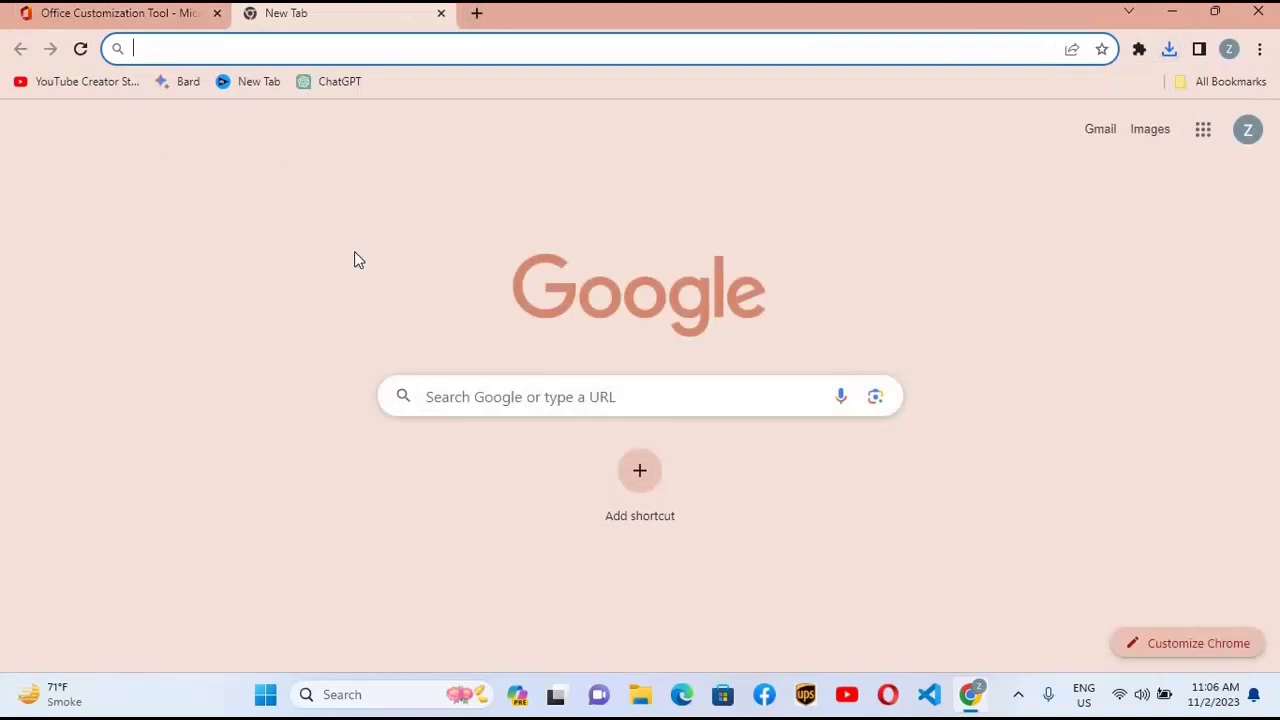
type("office de")
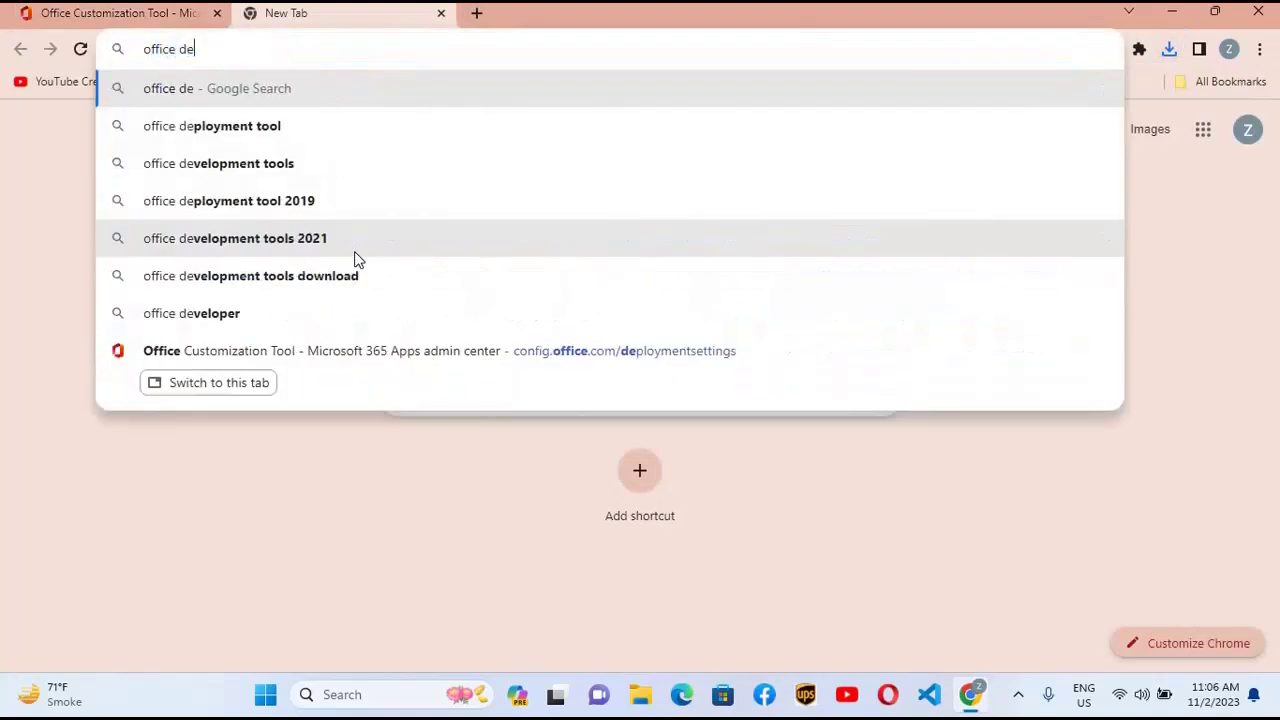
key("Down")
key("Return")
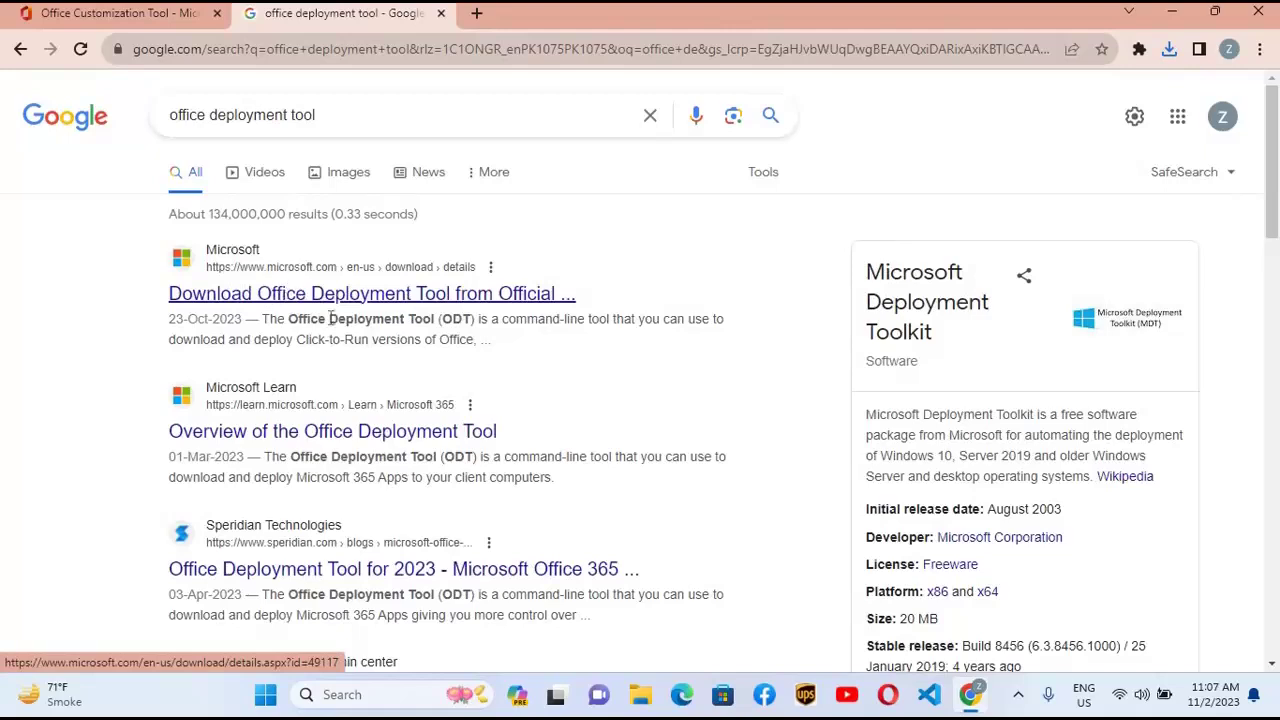
left_click(288, 293)
Download the Office Deployment Tool and show it in the Downloads folder.
scroll(643, 317, "down", 1)
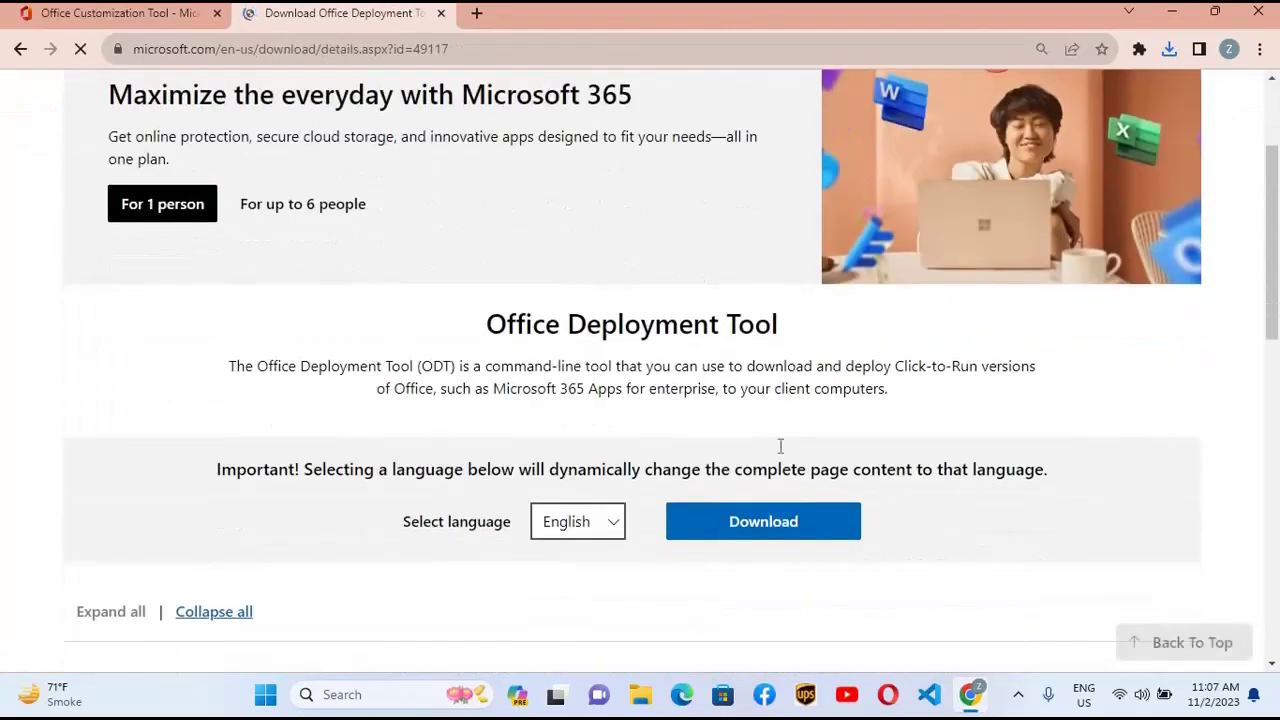
left_click(775, 526)
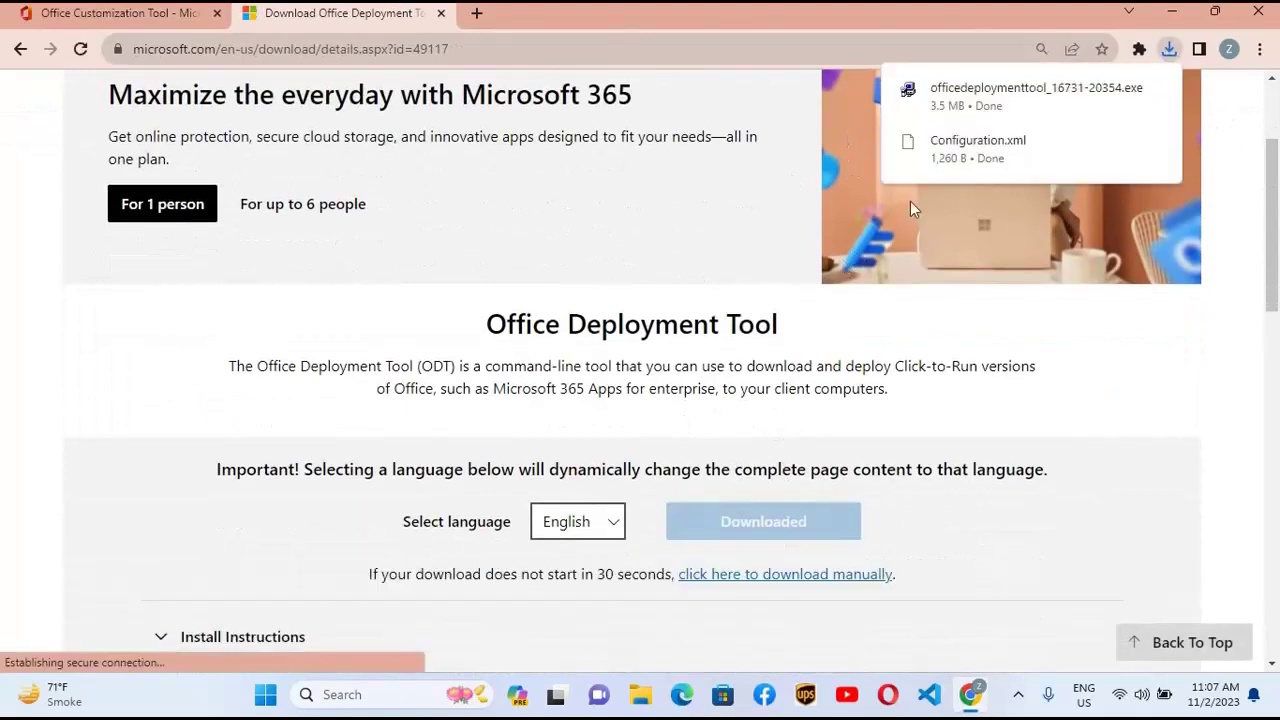
left_click(1123, 77)
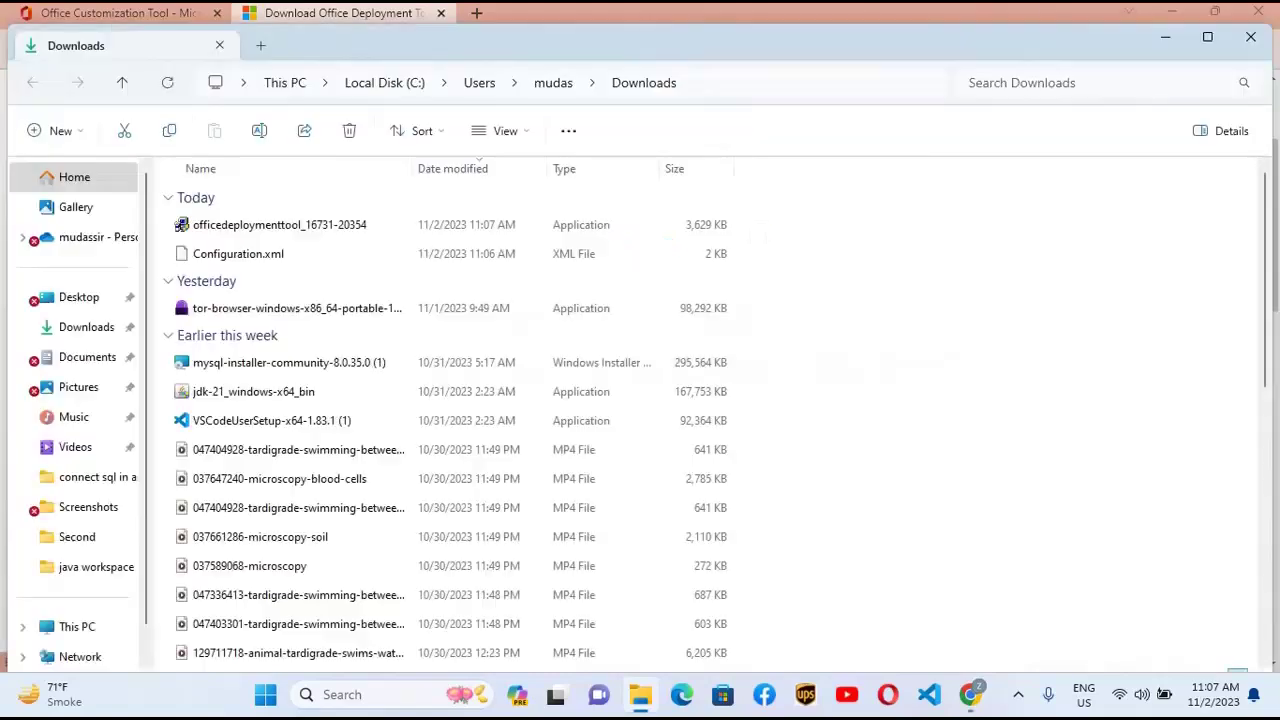
Create a new folder named 'Office 2019' in Downloads.
right_click(880, 250)
key("ctrl+shift+n")
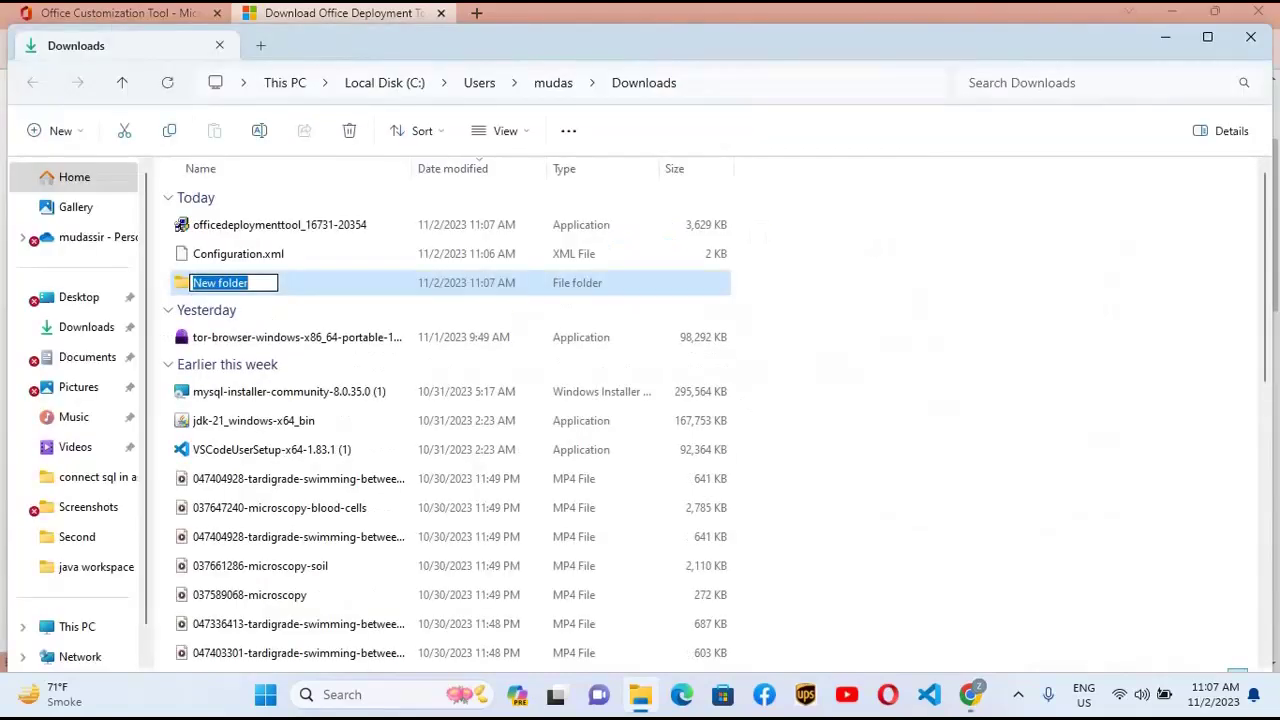
type("Office 2019")
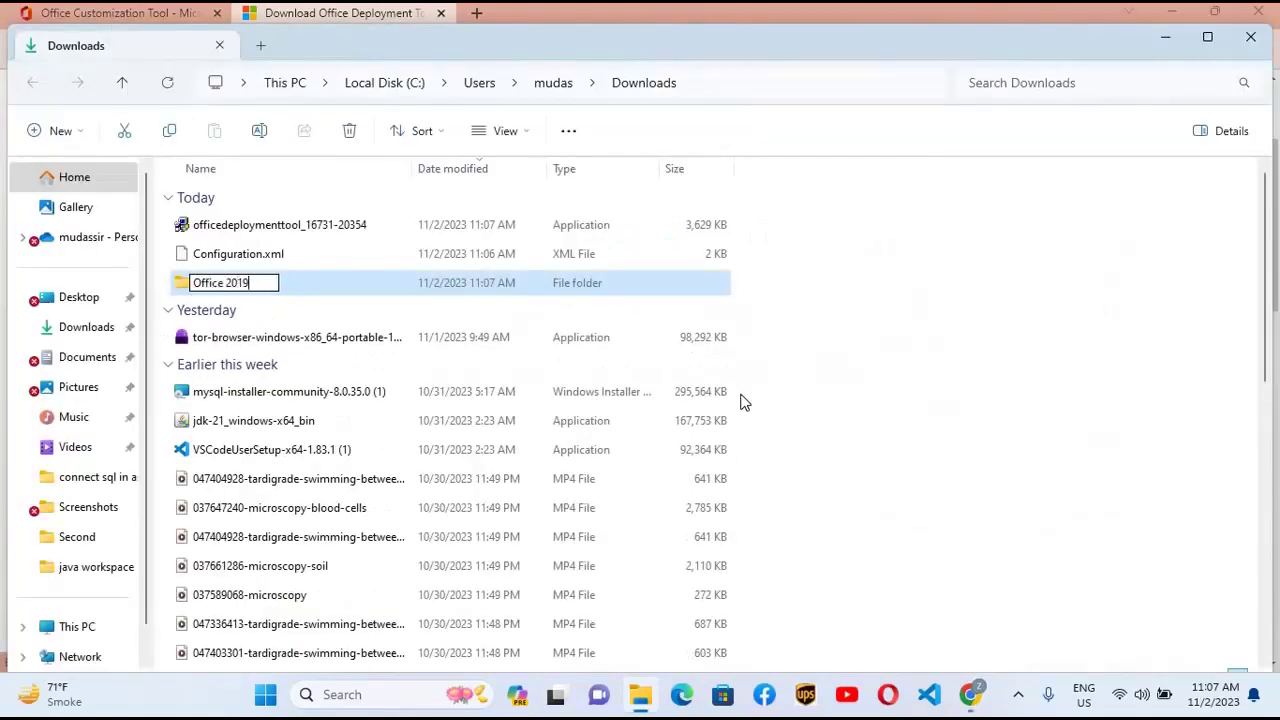
left_click(290, 225)
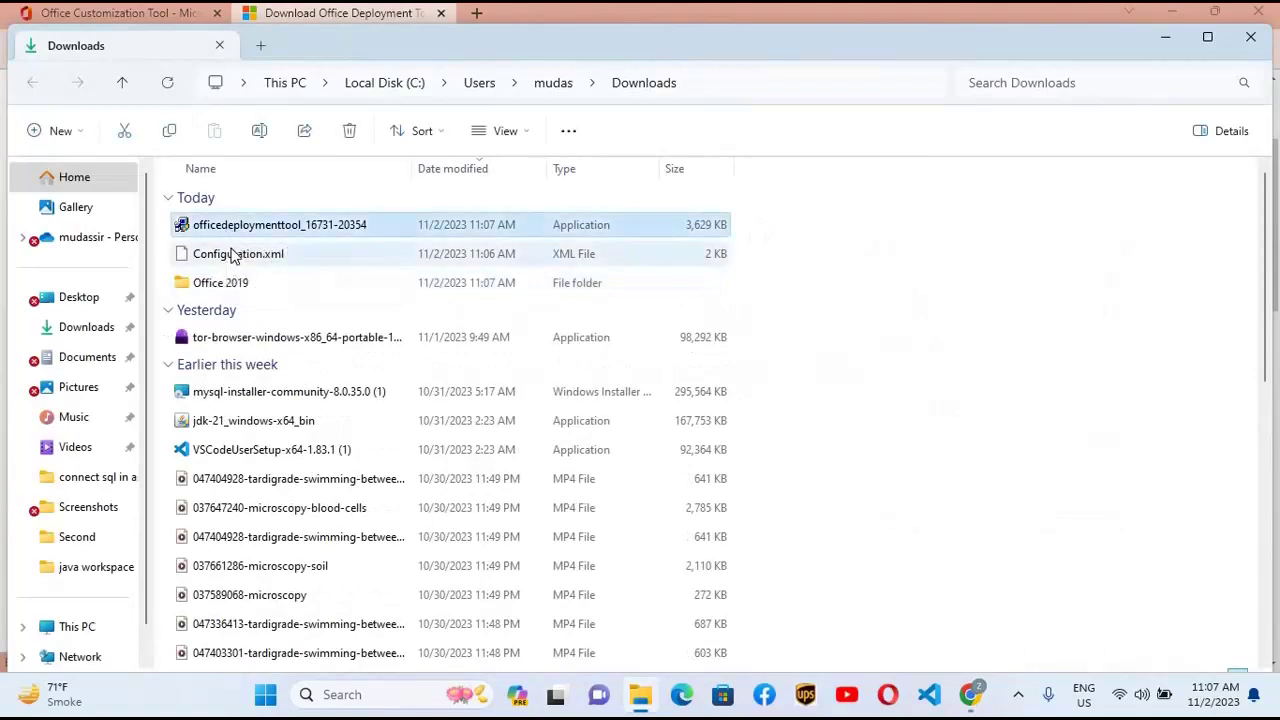
Paste the deployment tool and Configuration.xml into the Office 2019 folder.
left_click(205, 285)
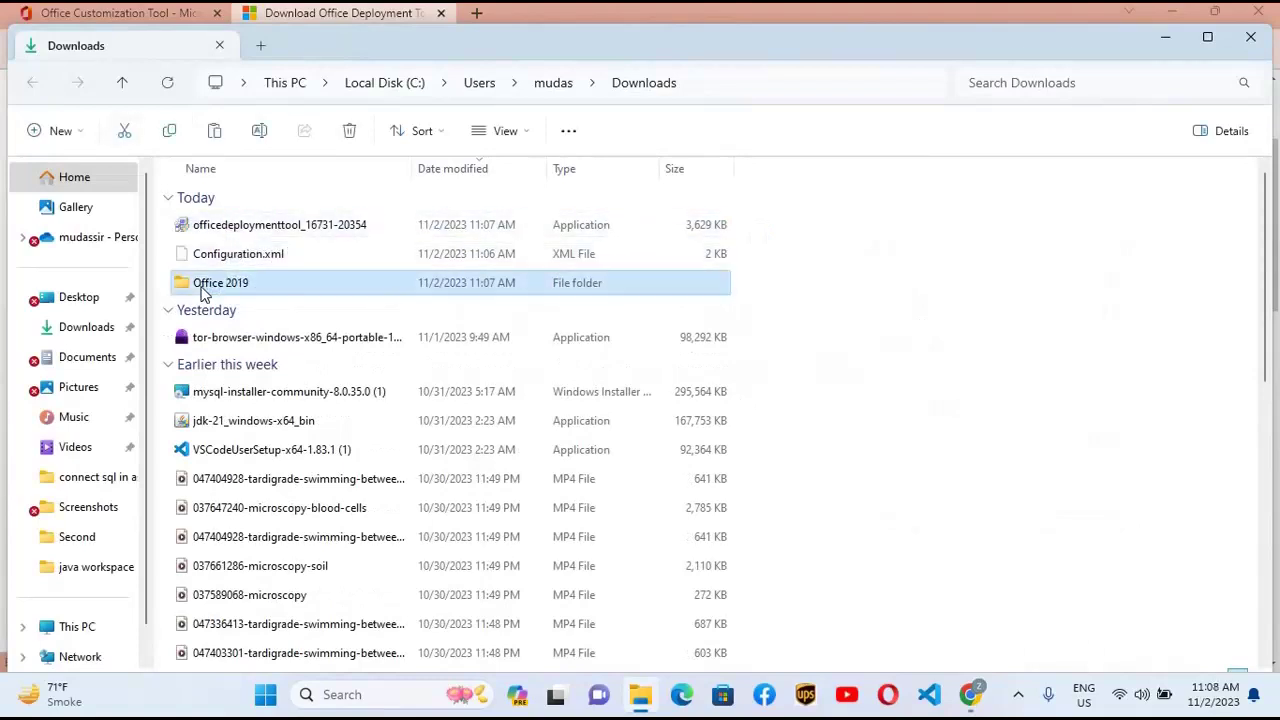
double_click(203, 289)
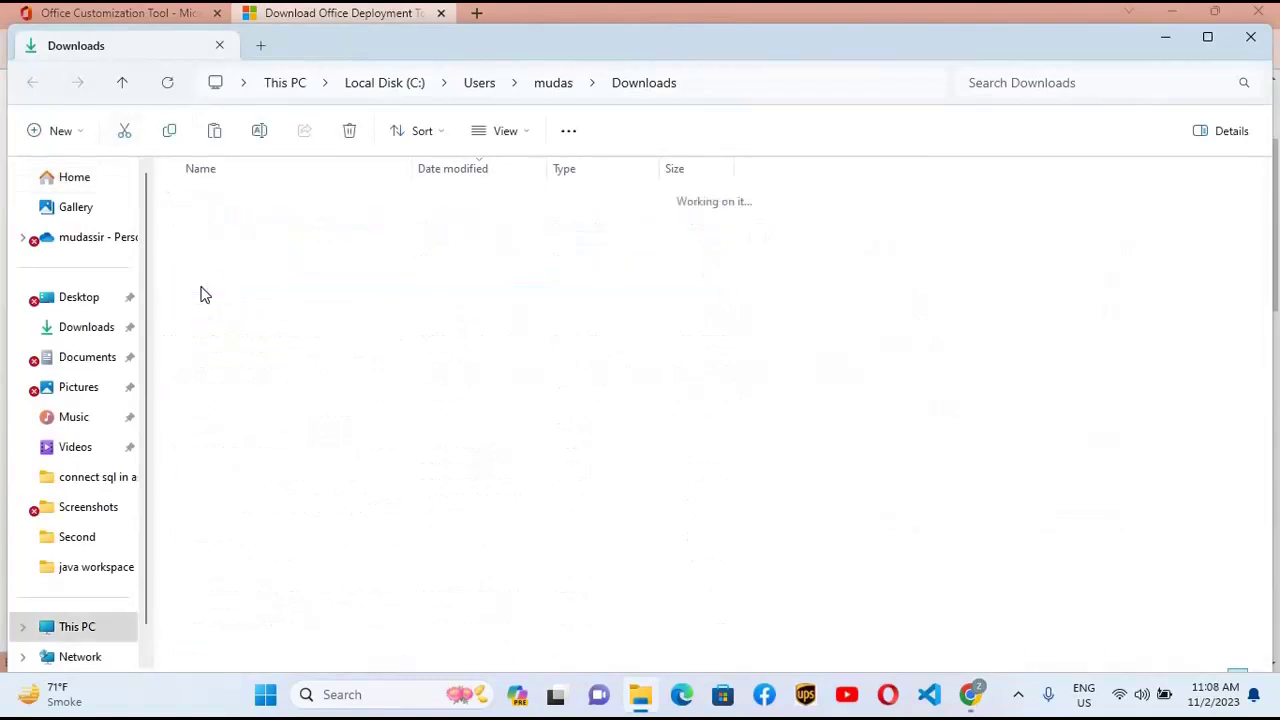
right_click(249, 262)
left_click(281, 276)
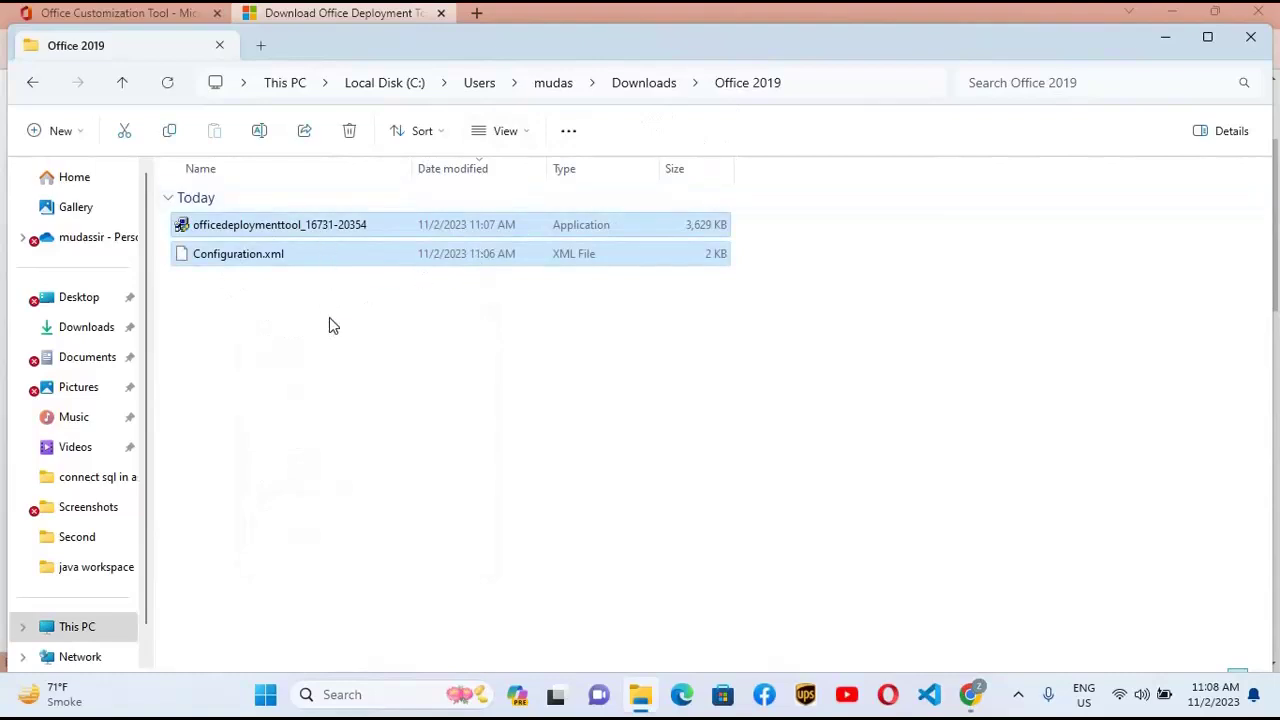
left_click(352, 233)
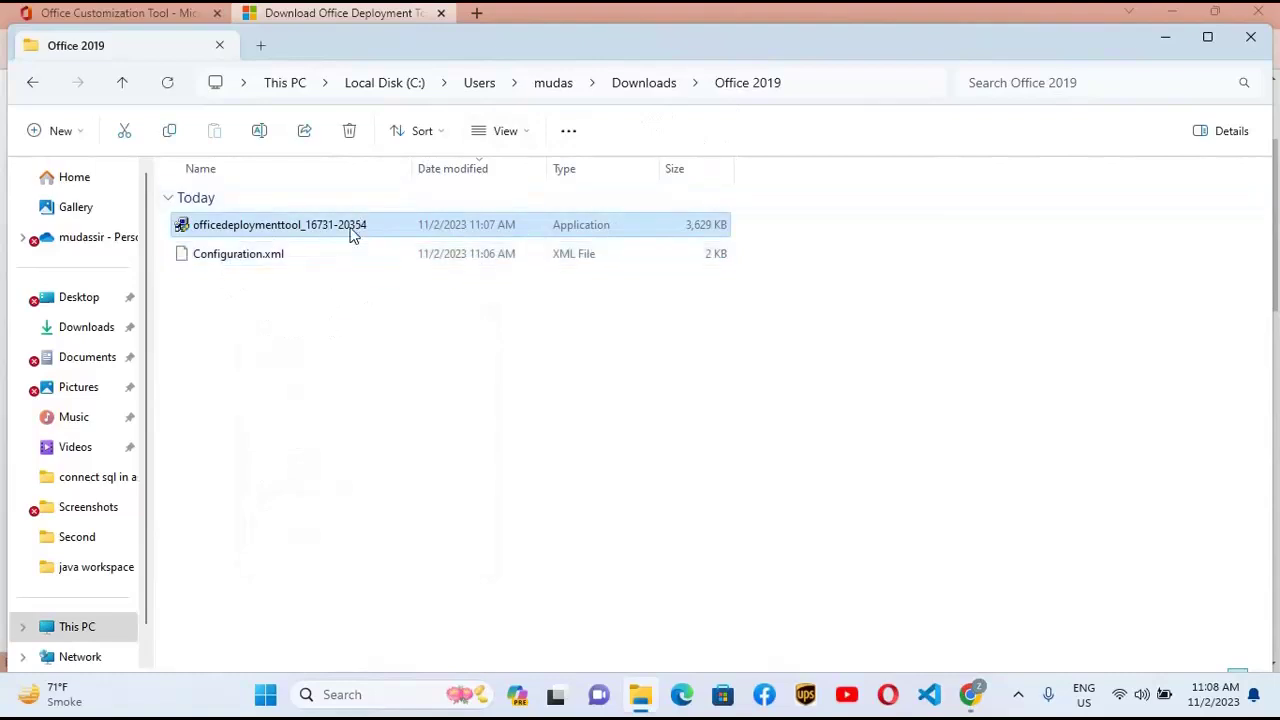
Run the deployment tool as administrator and accept its license terms.
right_click(352, 233)
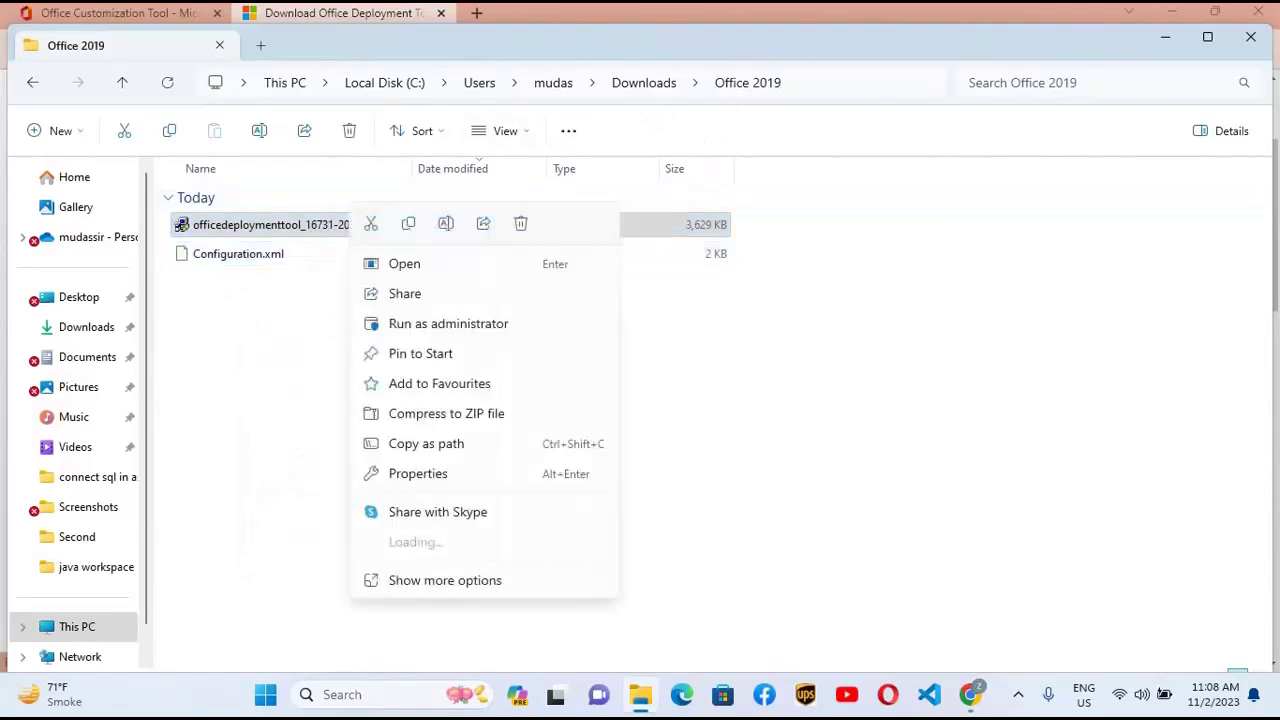
left_click(392, 325)
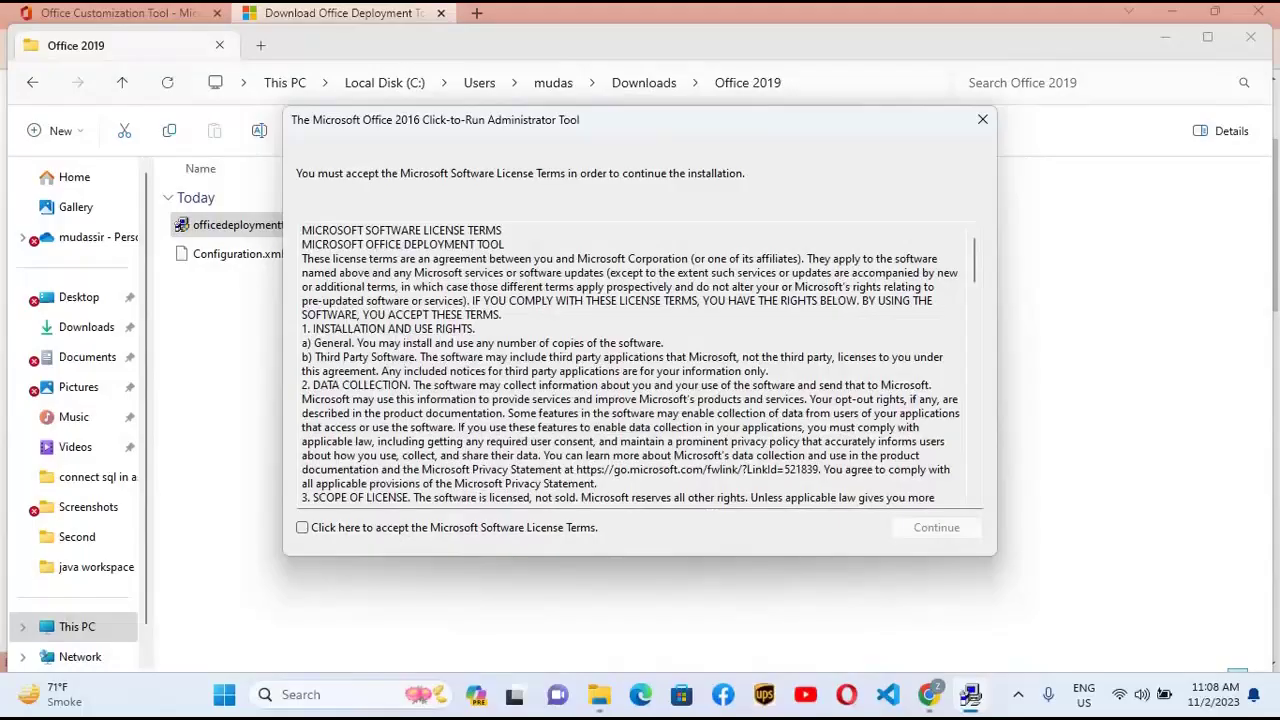
left_click(303, 528)
left_click(945, 530)
Extract the tool's files into Downloads\Office 2019.
left_click(586, 366)
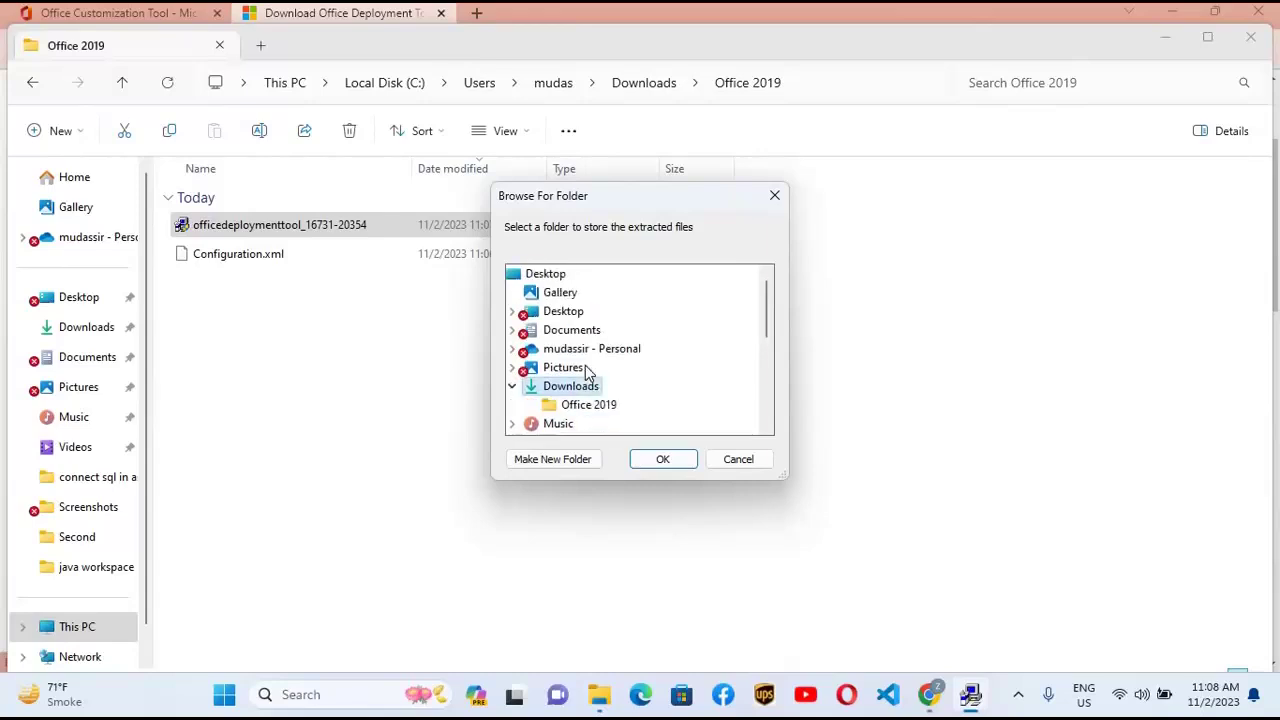
left_click(581, 410)
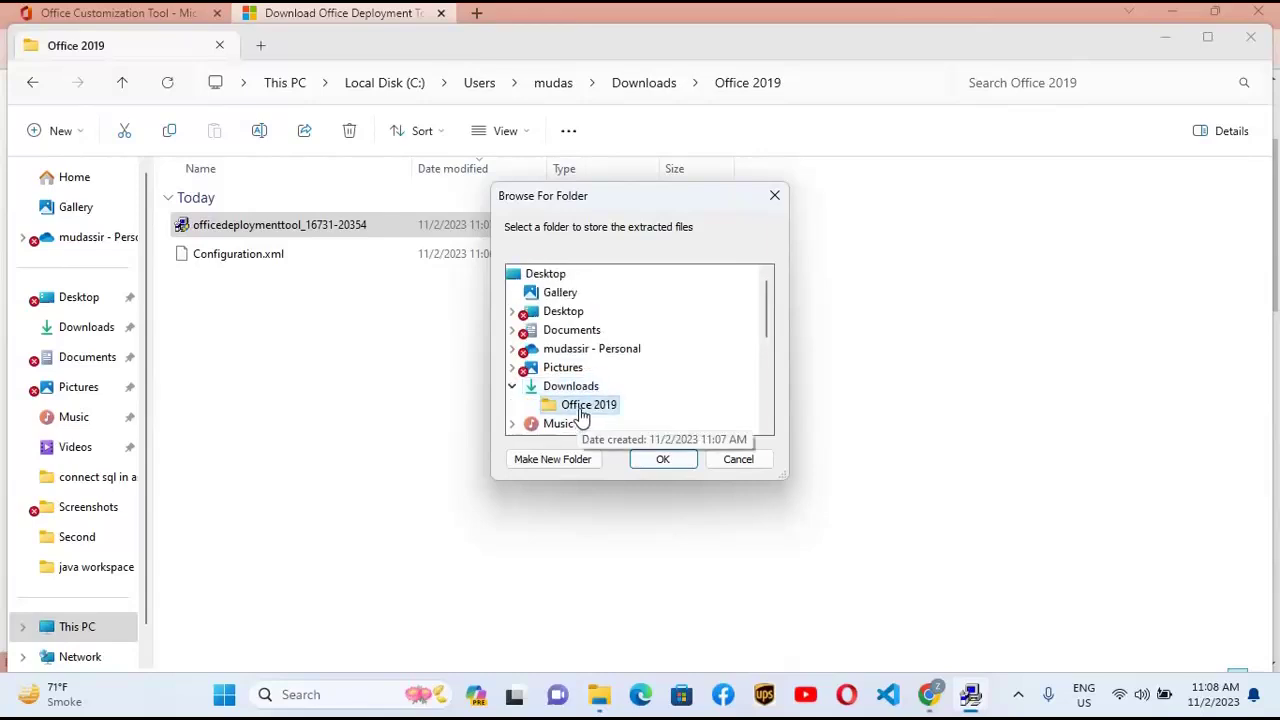
left_click(663, 459)
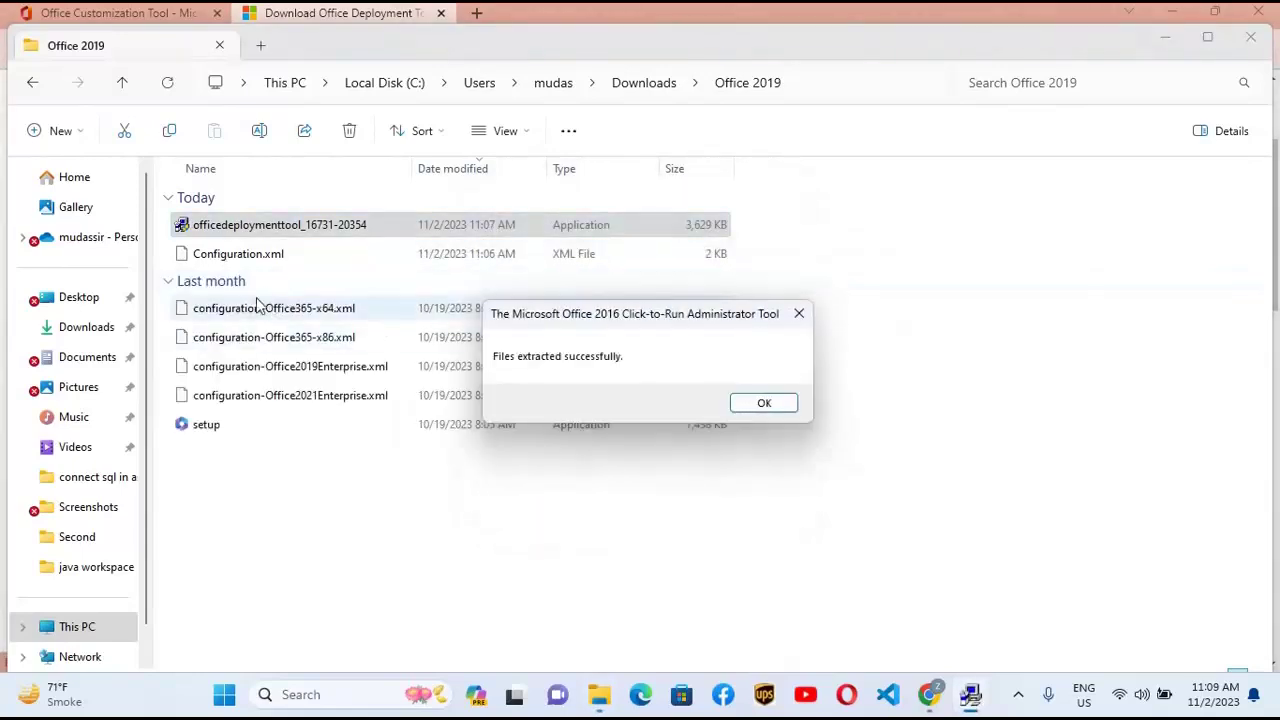
left_click(763, 403)
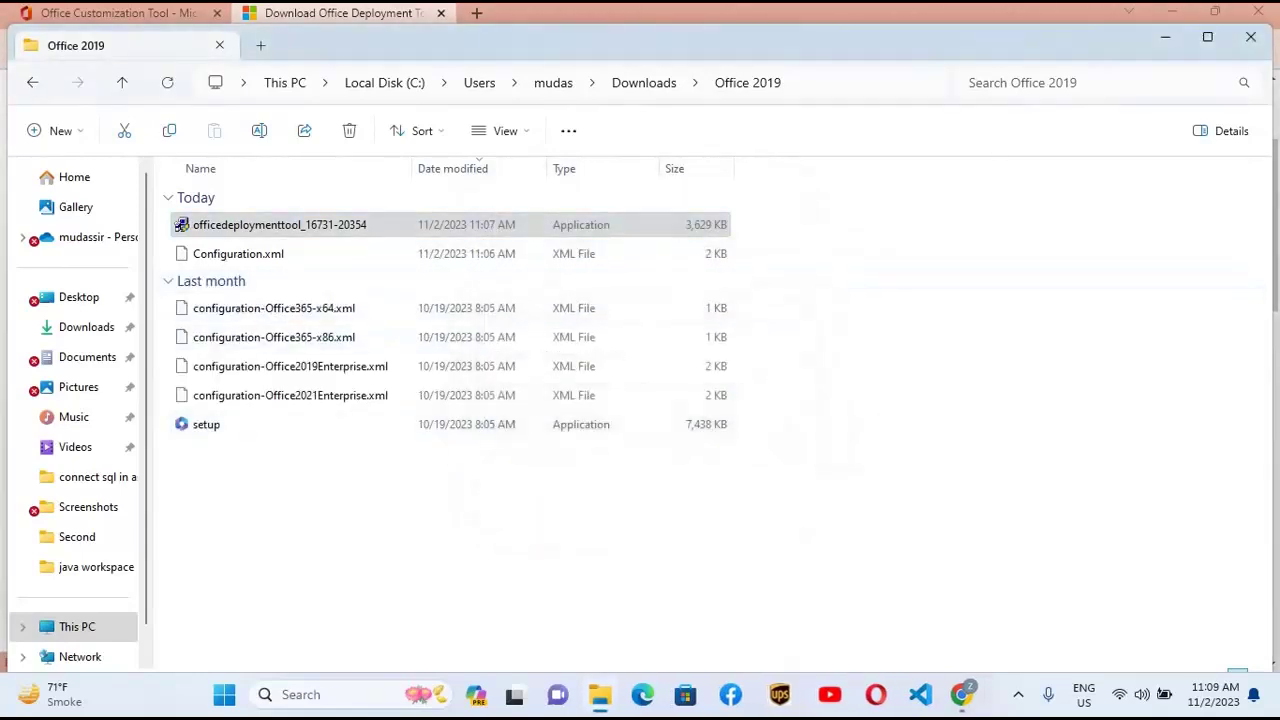
Paste the Office 2019 folder into the root of Local Disk (C:).
left_click(296, 83)
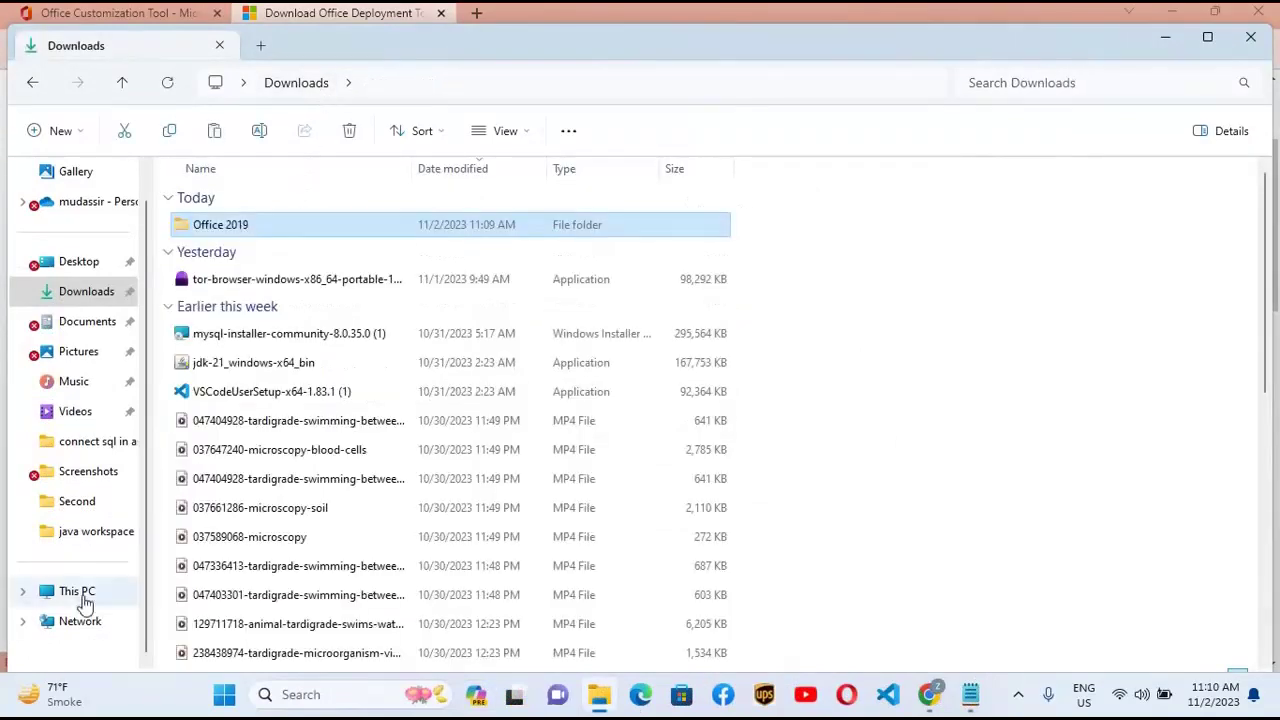
left_click(80, 594)
double_click(195, 530)
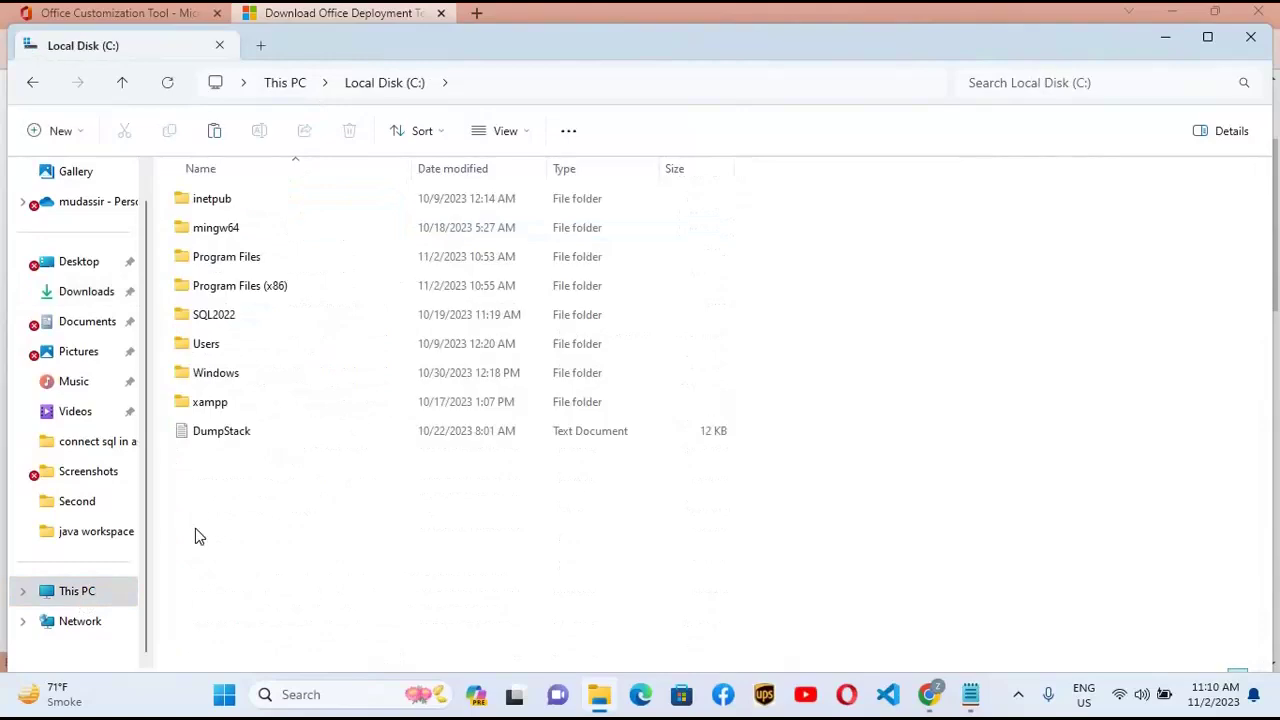
right_click(196, 532)
left_click(218, 548)
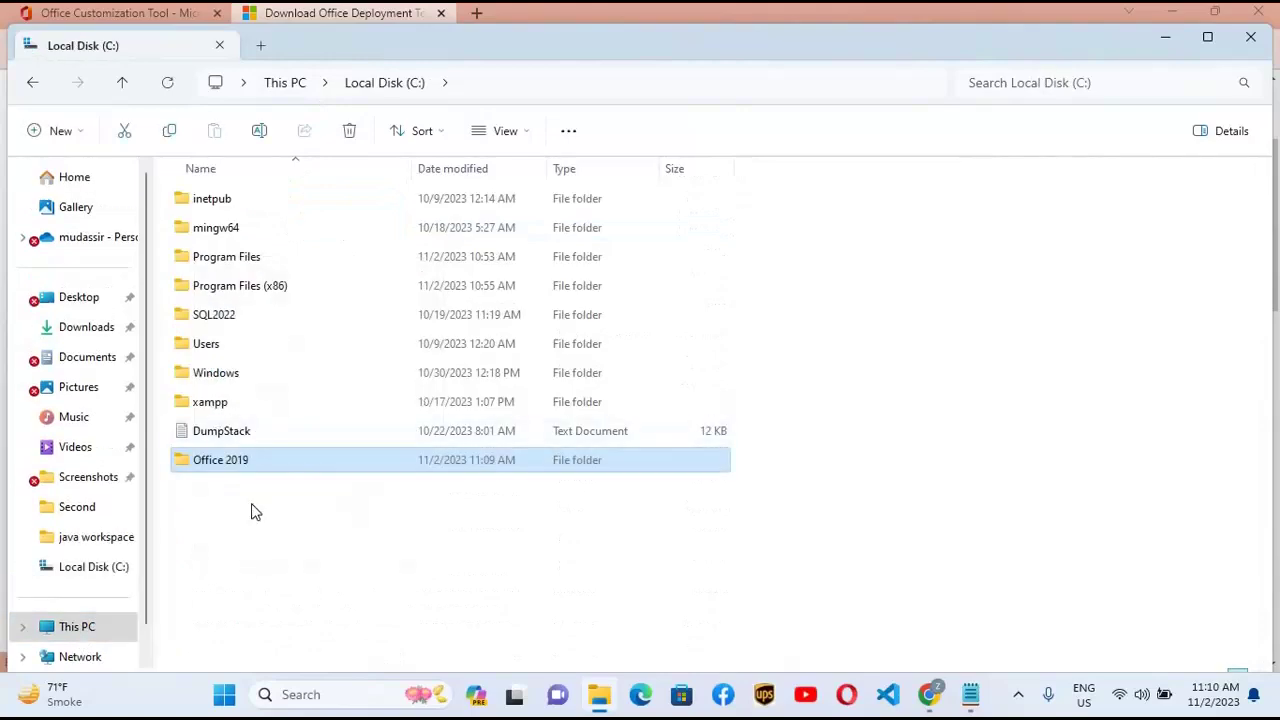
left_click(314, 695)
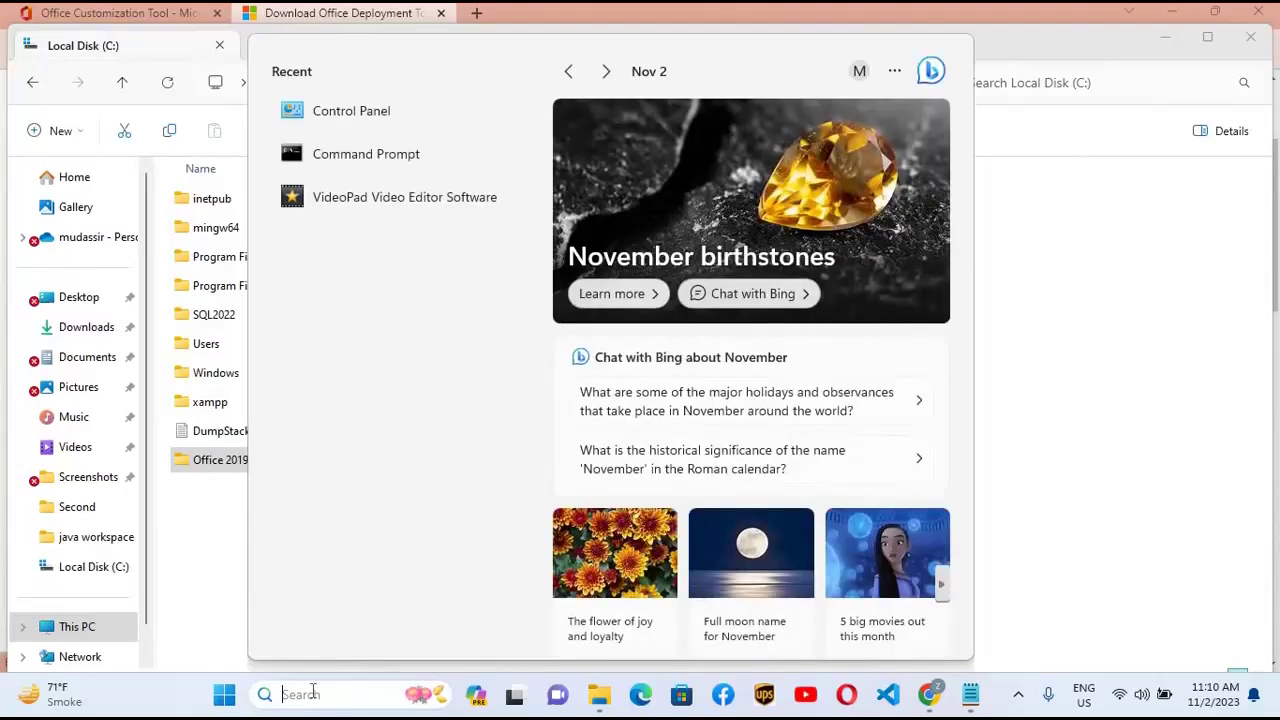
In an administrator Command Prompt, run 'cd c:\Office 2019' copied from the notes.
type("cmd")
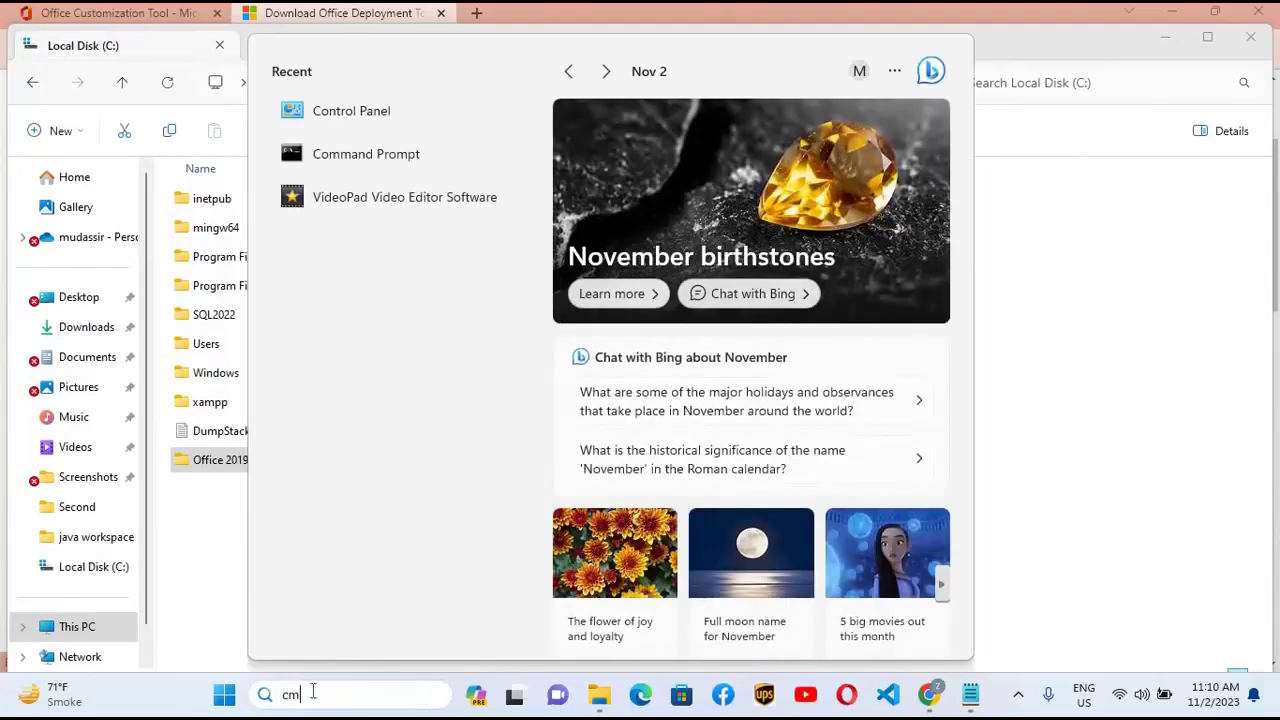
right_click(785, 172)
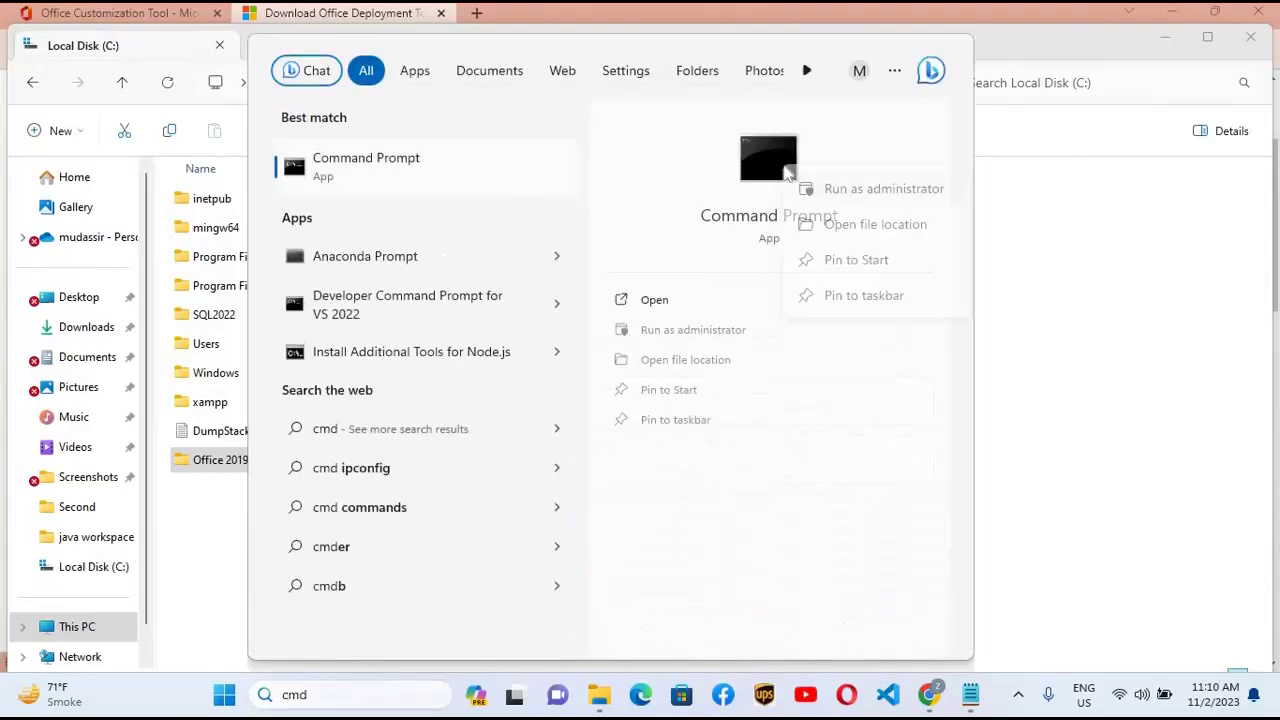
left_click(812, 190)
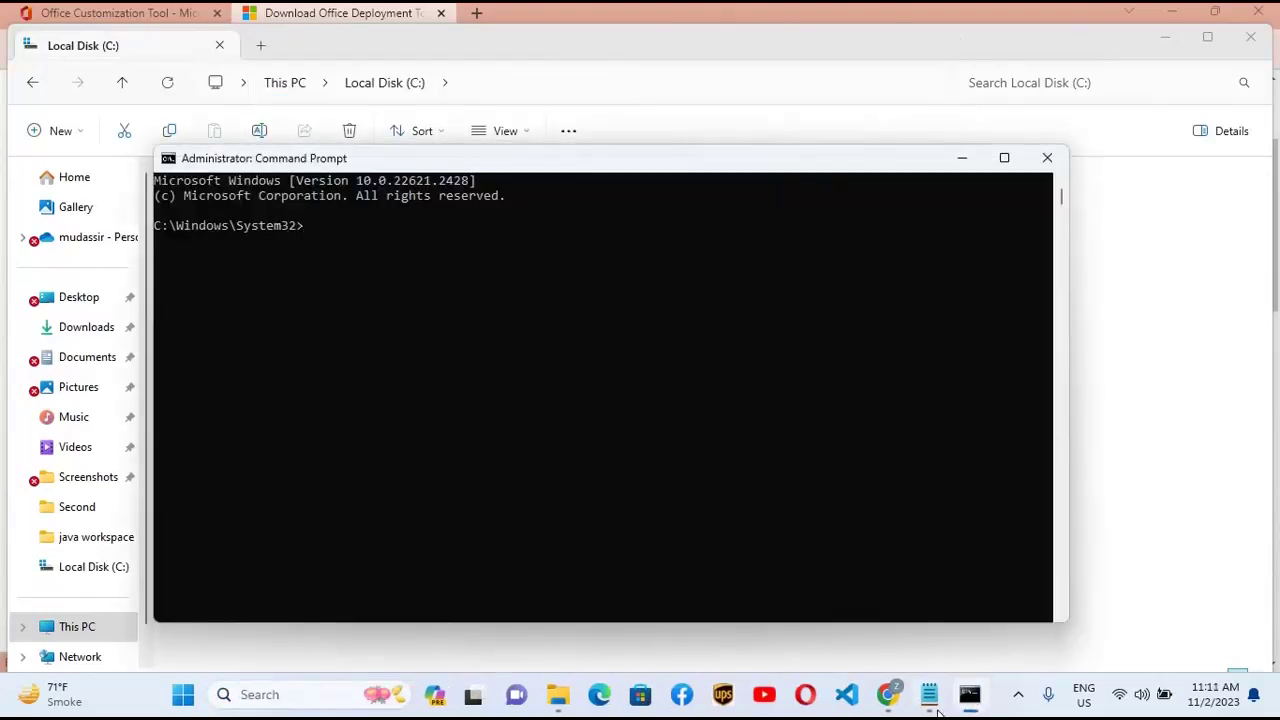
left_click(934, 704)
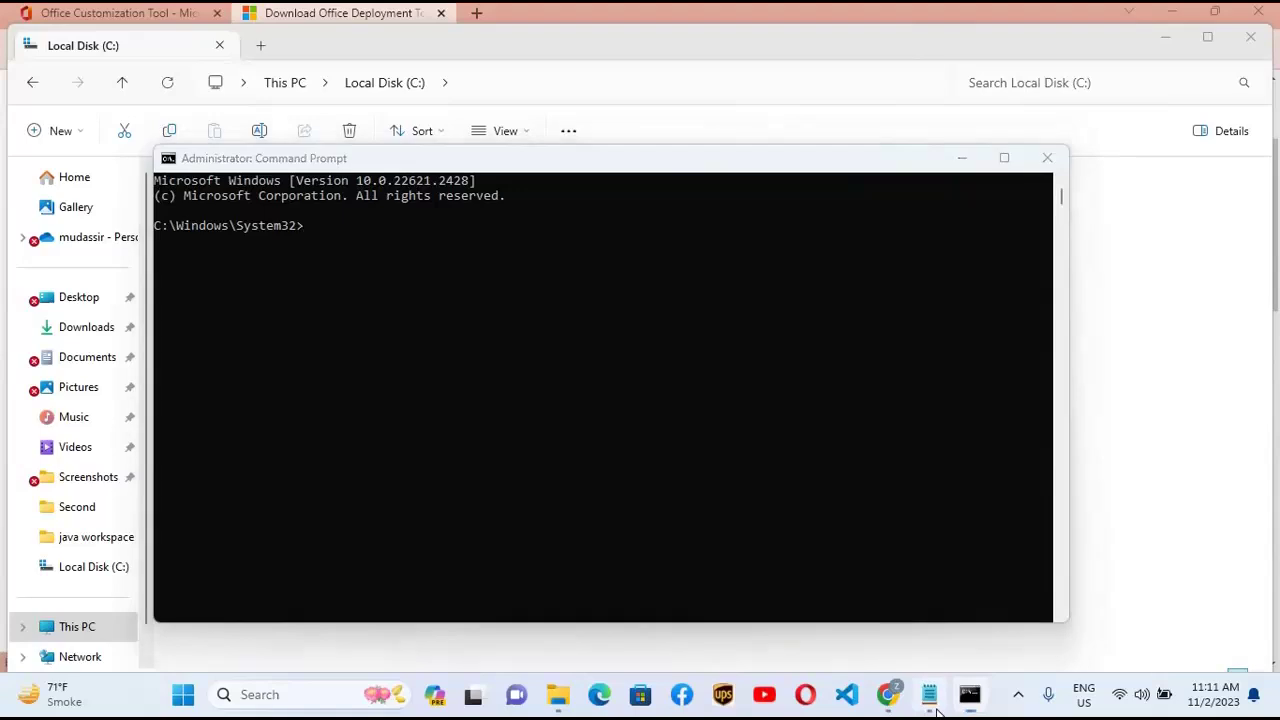
left_click_drag(408, 218, 597, 216)
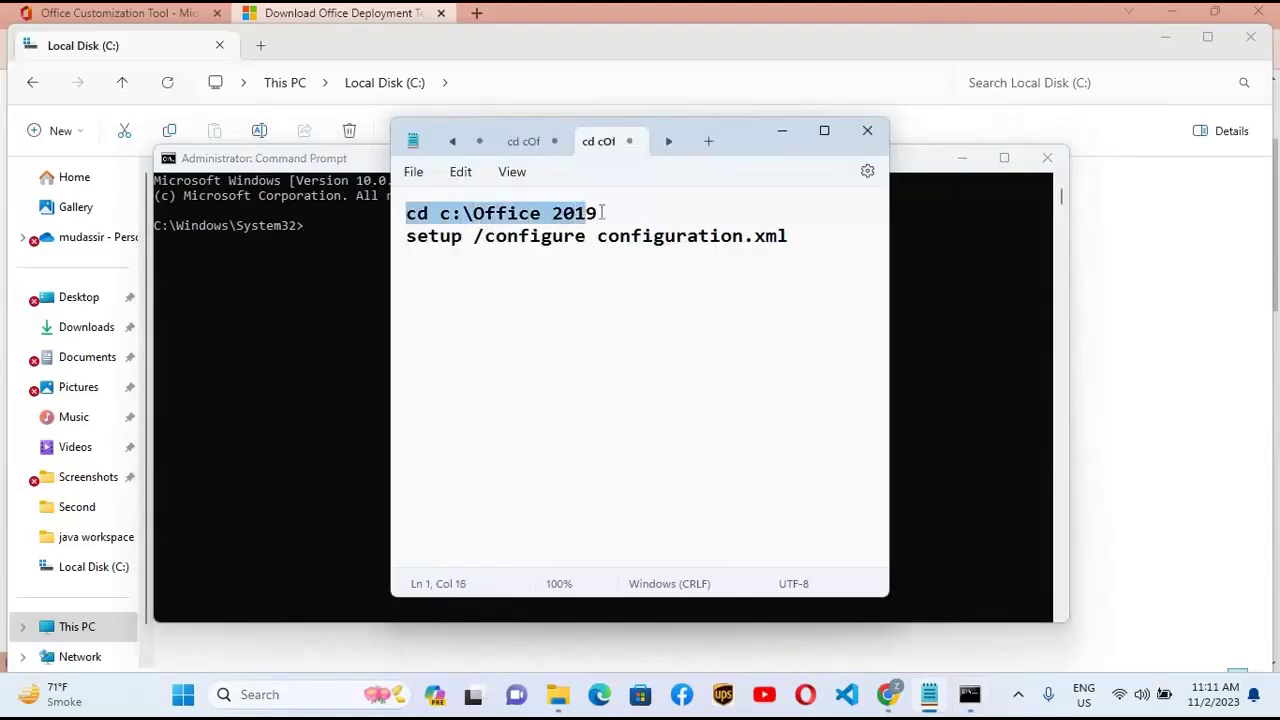
left_click(310, 213)
type("cd c:\\Office 2019")
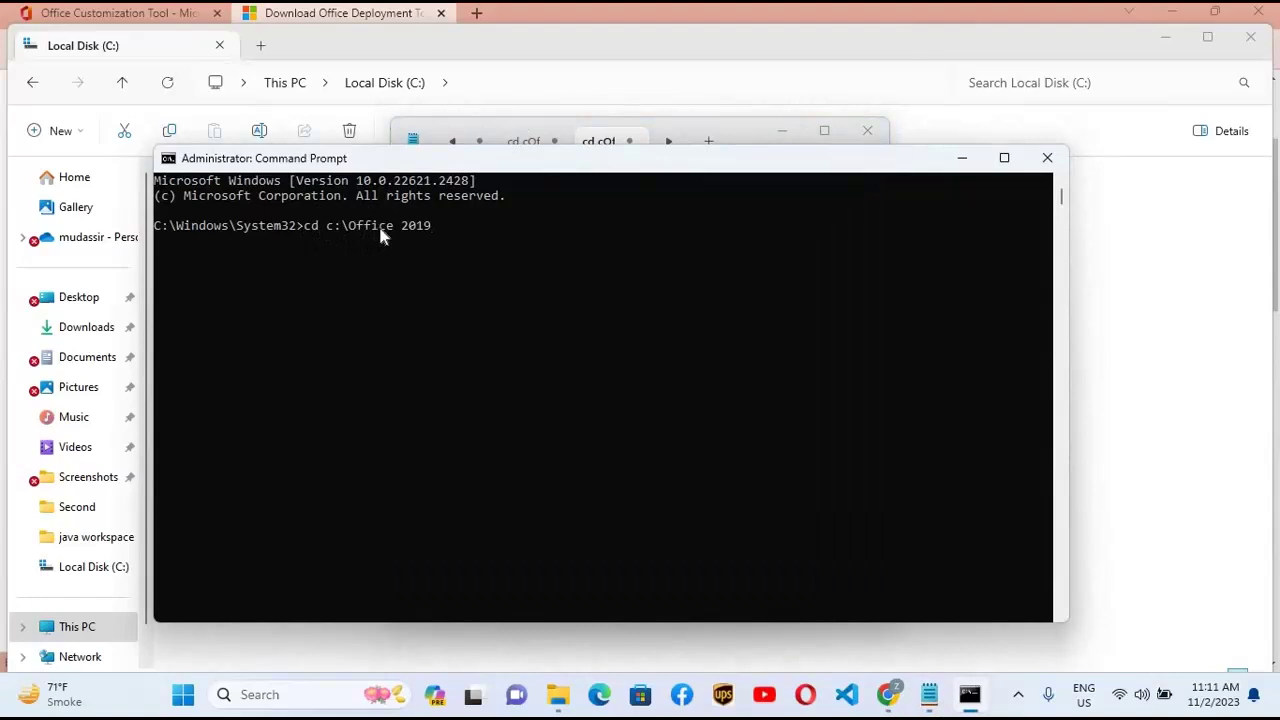
key("Return")
Run 'setup /configure configuration.xml' to install Office.
left_click(929, 694)
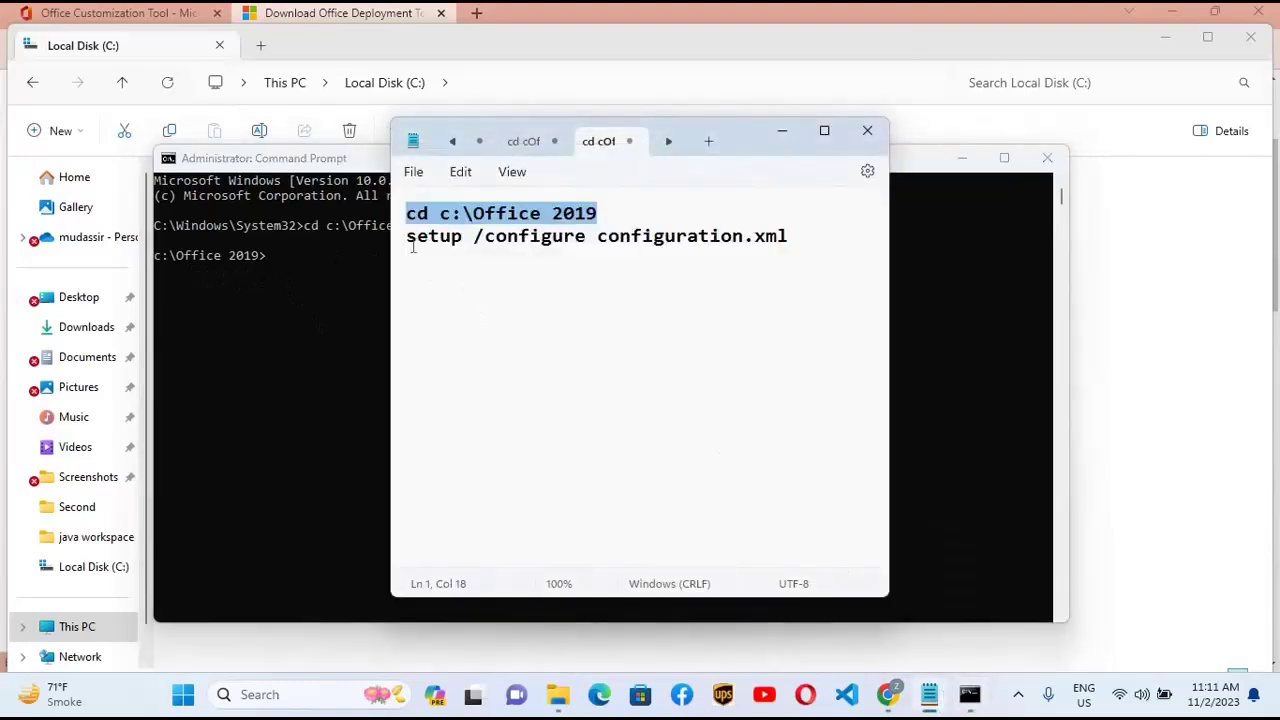
left_click_drag(409, 236, 790, 238)
key("alt+Tab")
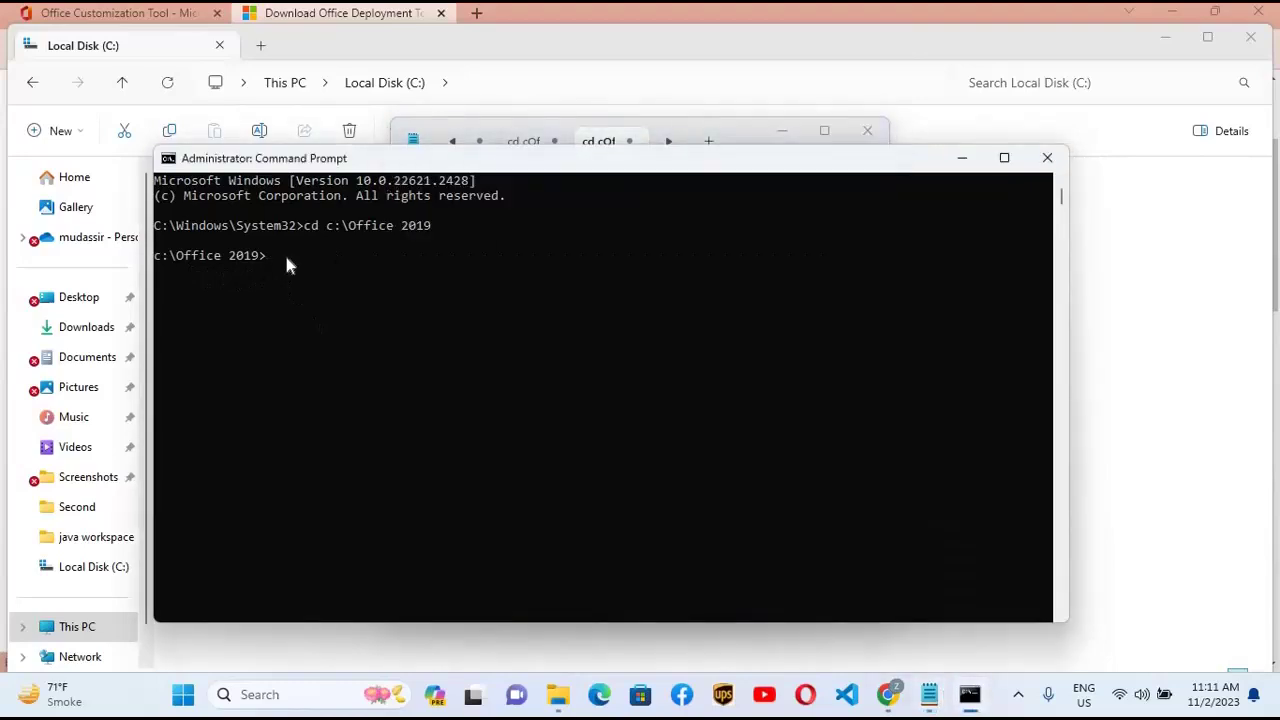
type("setup /configure configuration.xml")
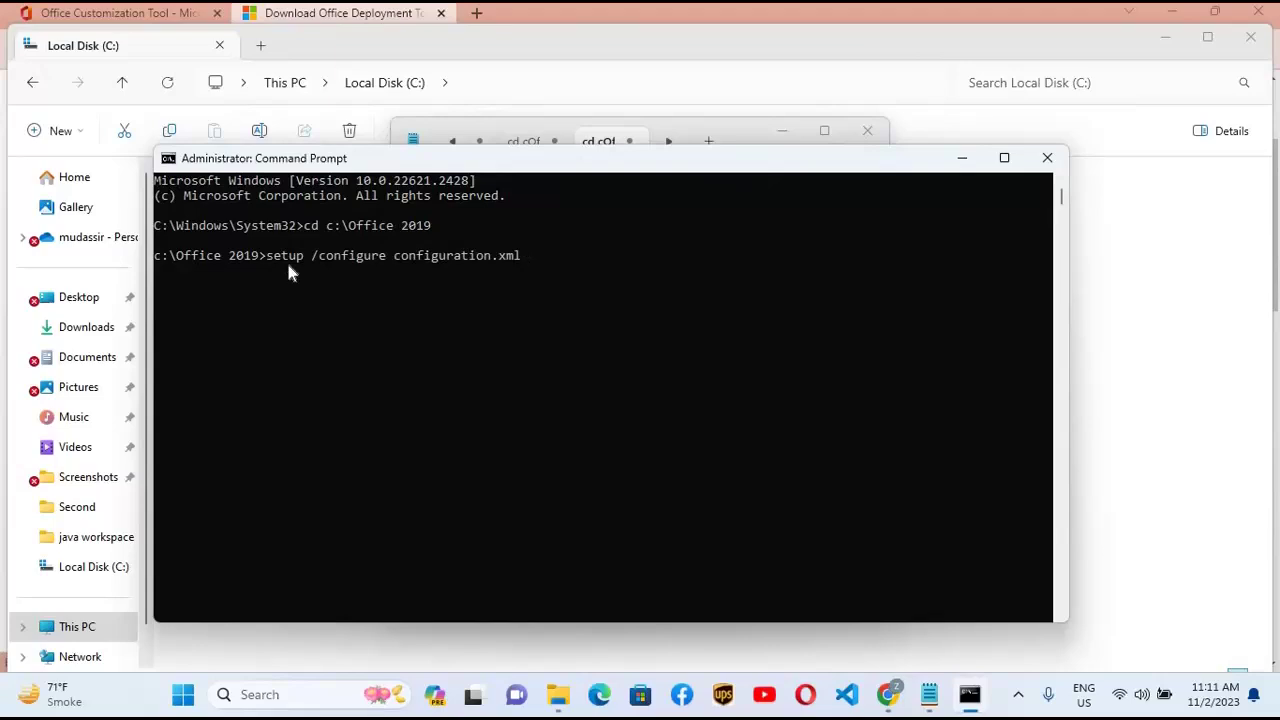
key("Return")
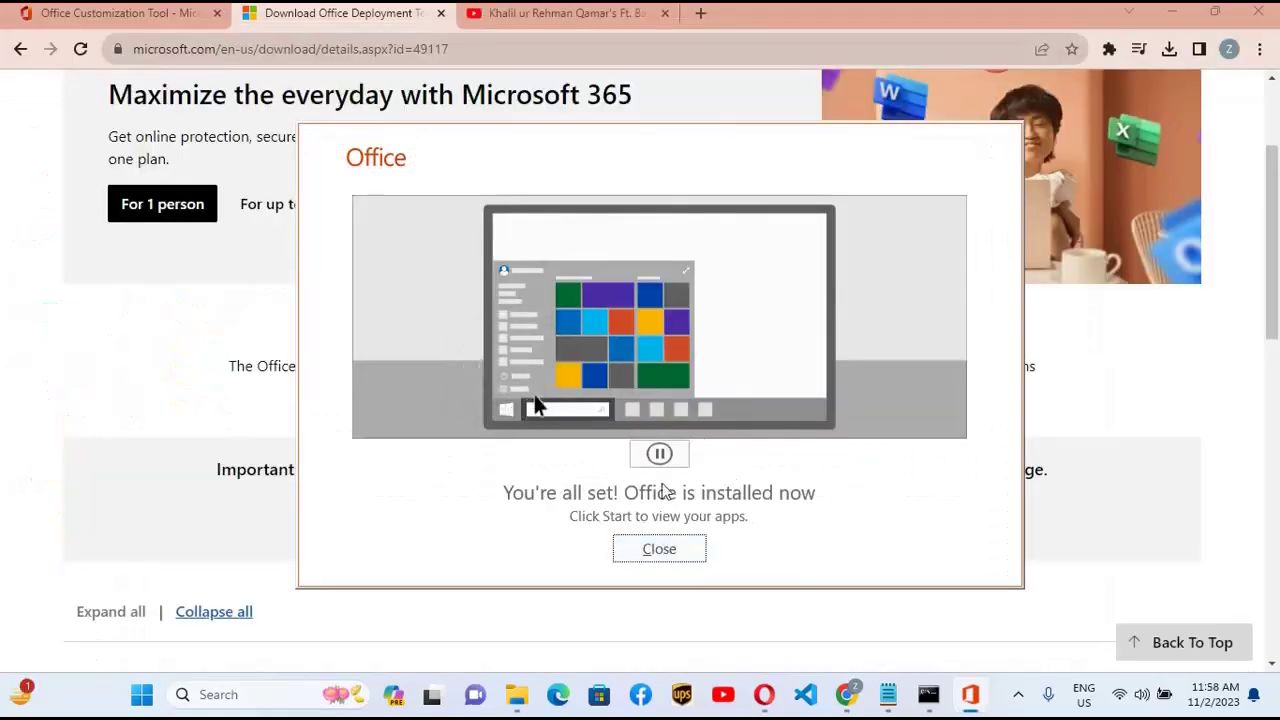
Dismiss the Office installed confirmation and search Windows for Word.
left_click(668, 550)
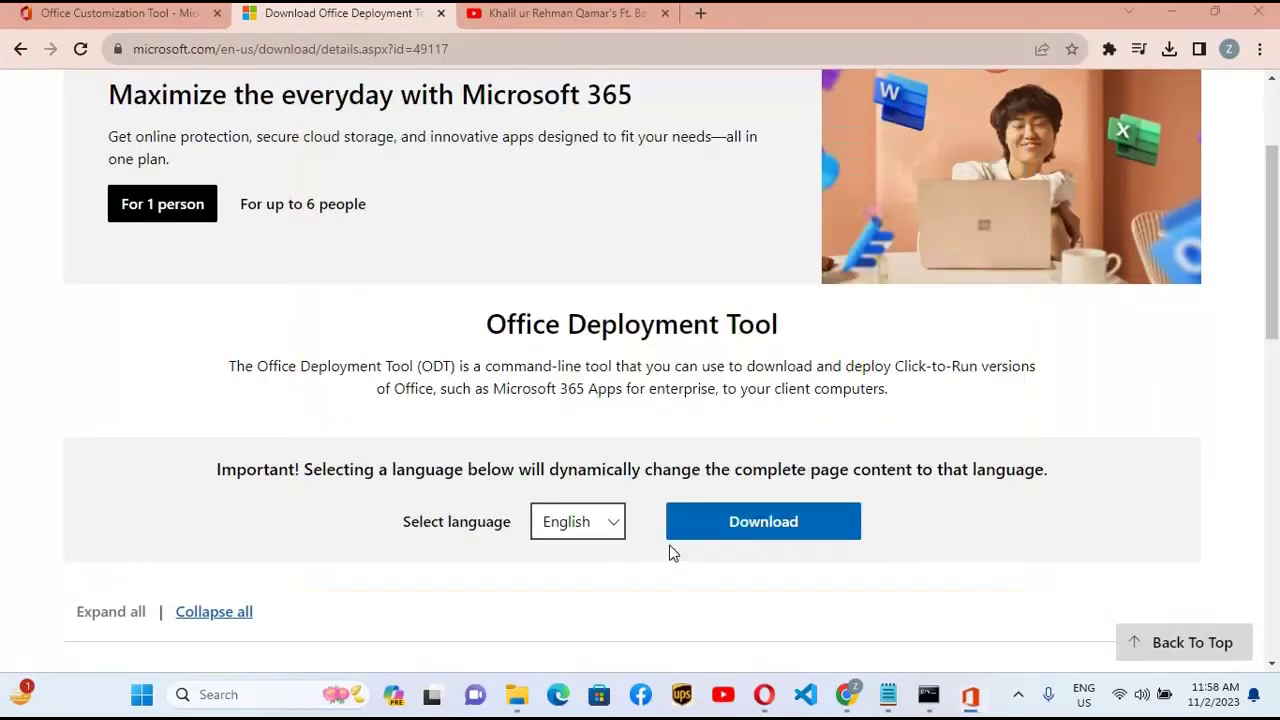
left_click(318, 696)
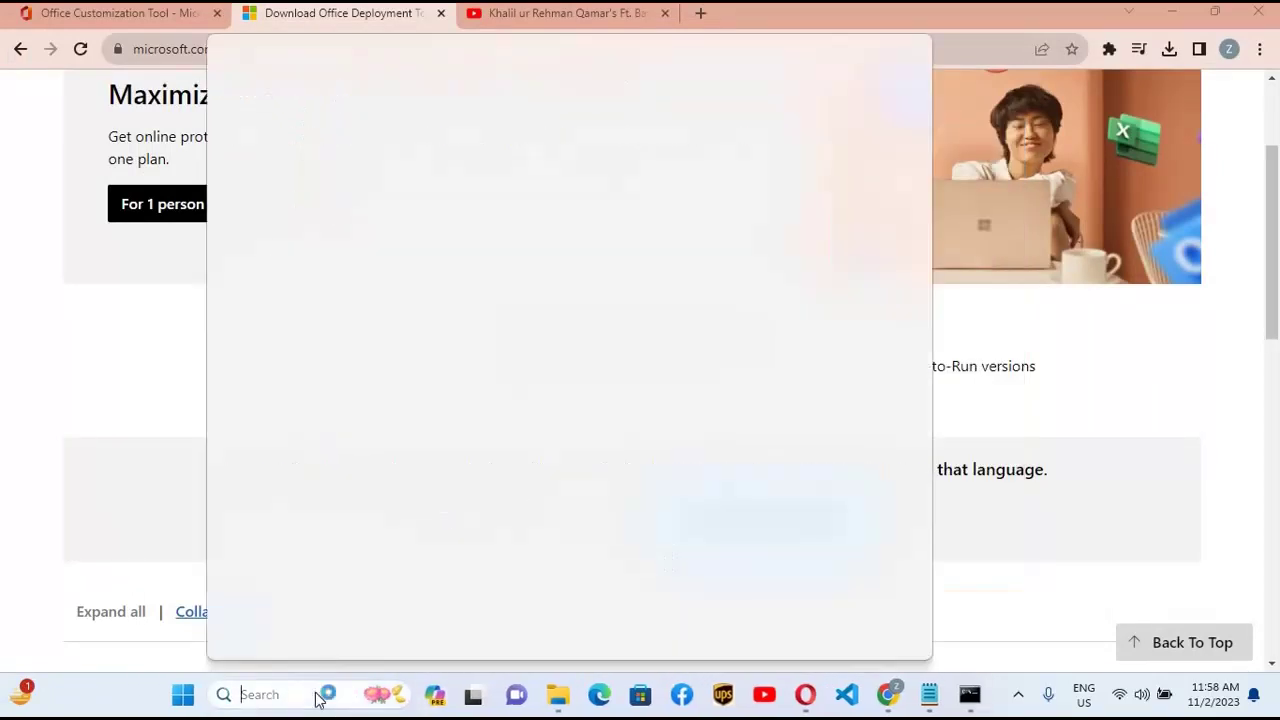
type("word")
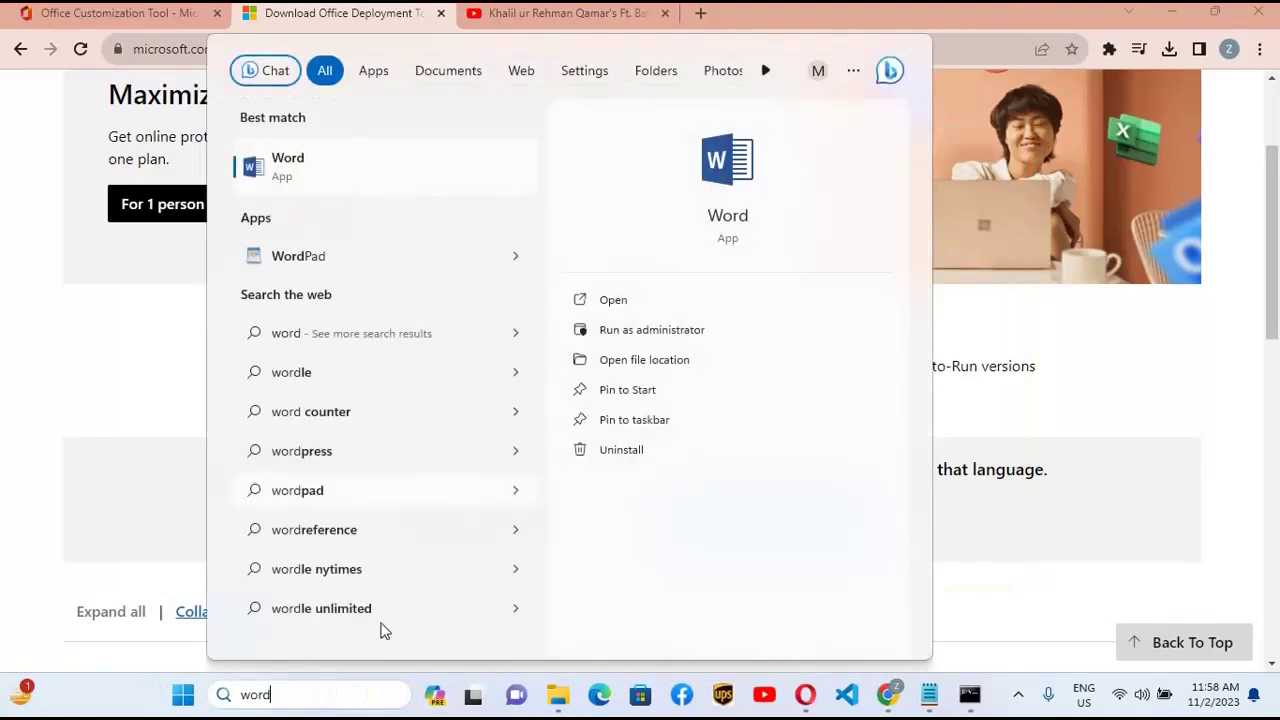
key("BackSpace")
key("BackSpace")
key("BackSpace")
key("BackSpace")
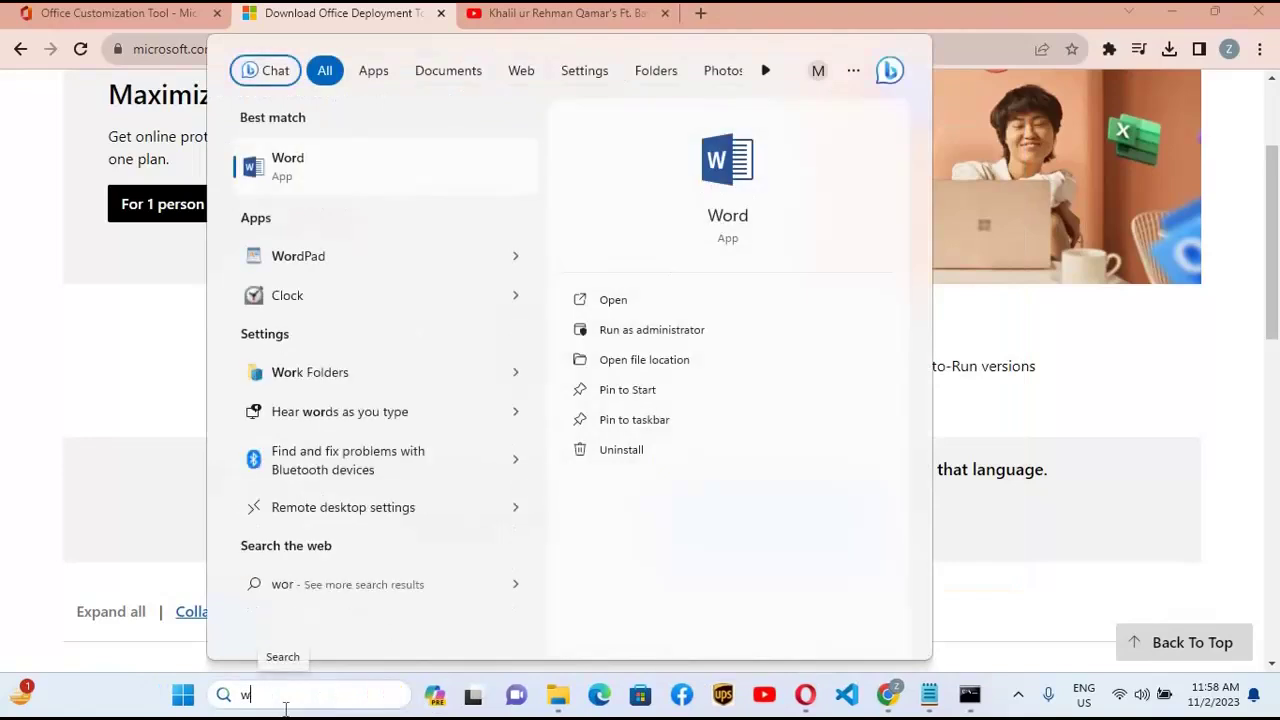
Search Windows for PowerPoint, Access and Excel, then Word again, to confirm they installed.
type("powerpoint")
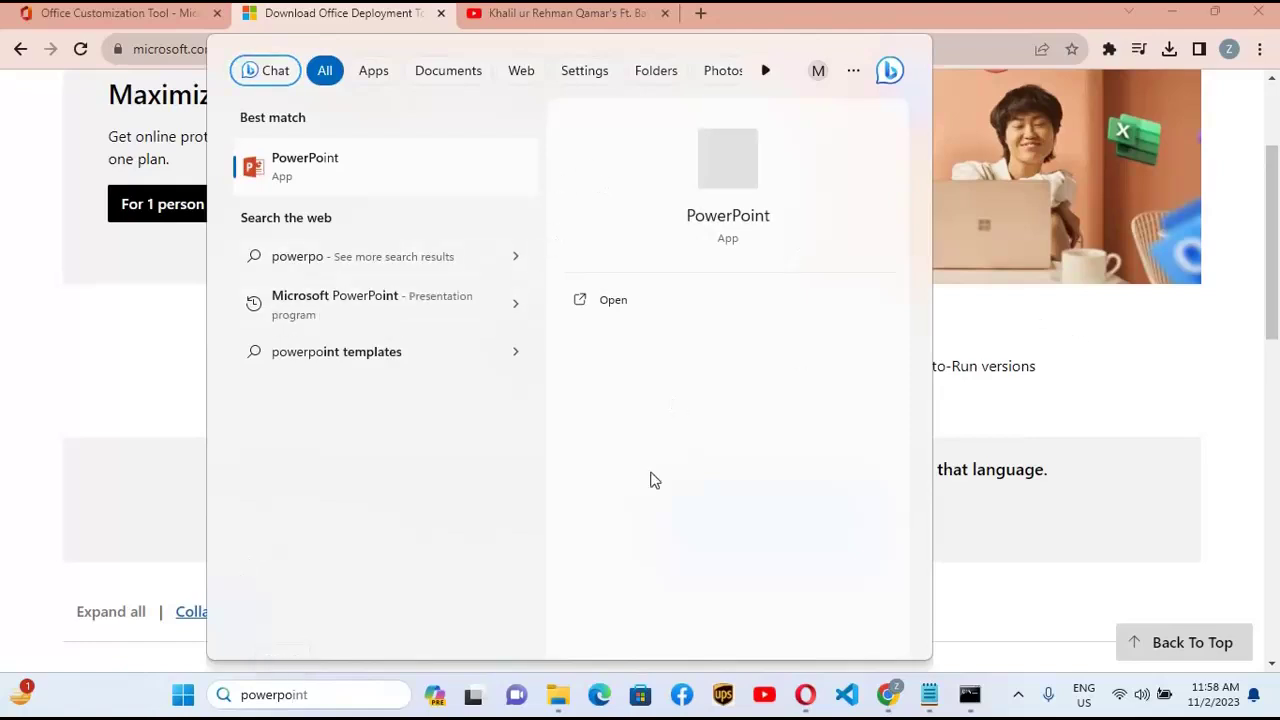
key("BackSpace")
key("BackSpace")
key("BackSpace")
key("BackSpace")
key("BackSpace")
key("BackSpace")
key("BackSpace")
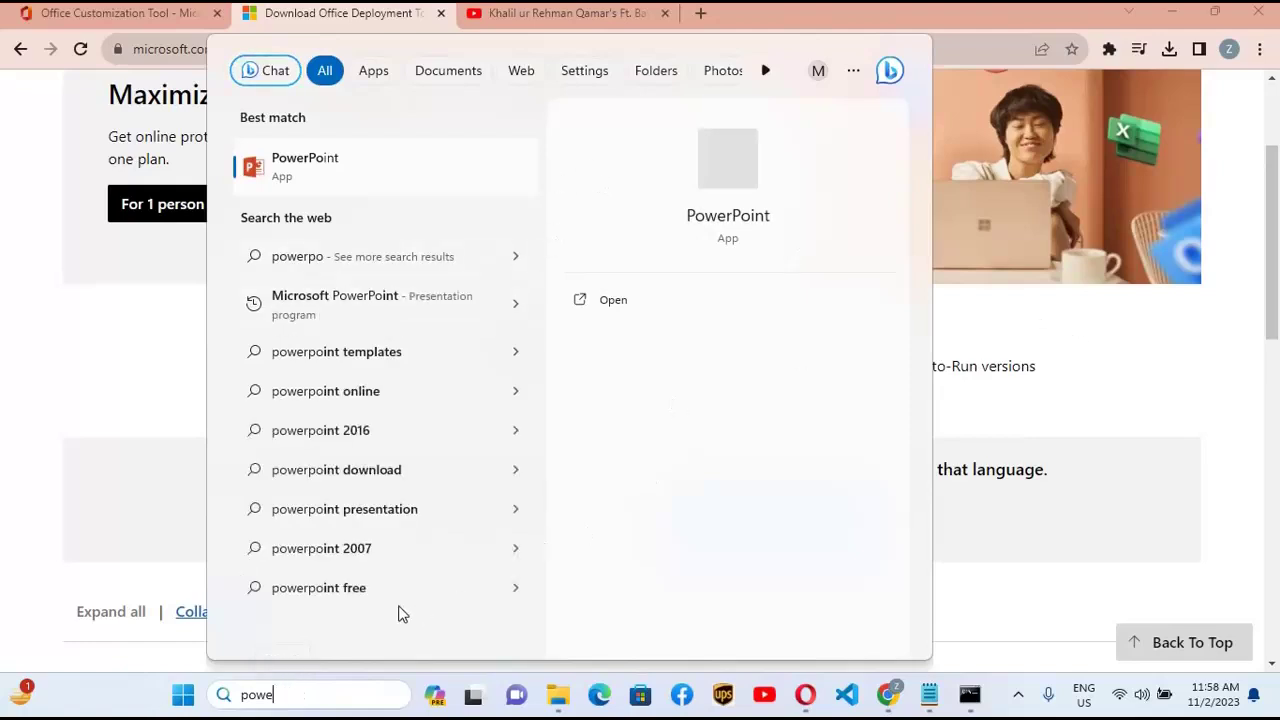
type("acc")
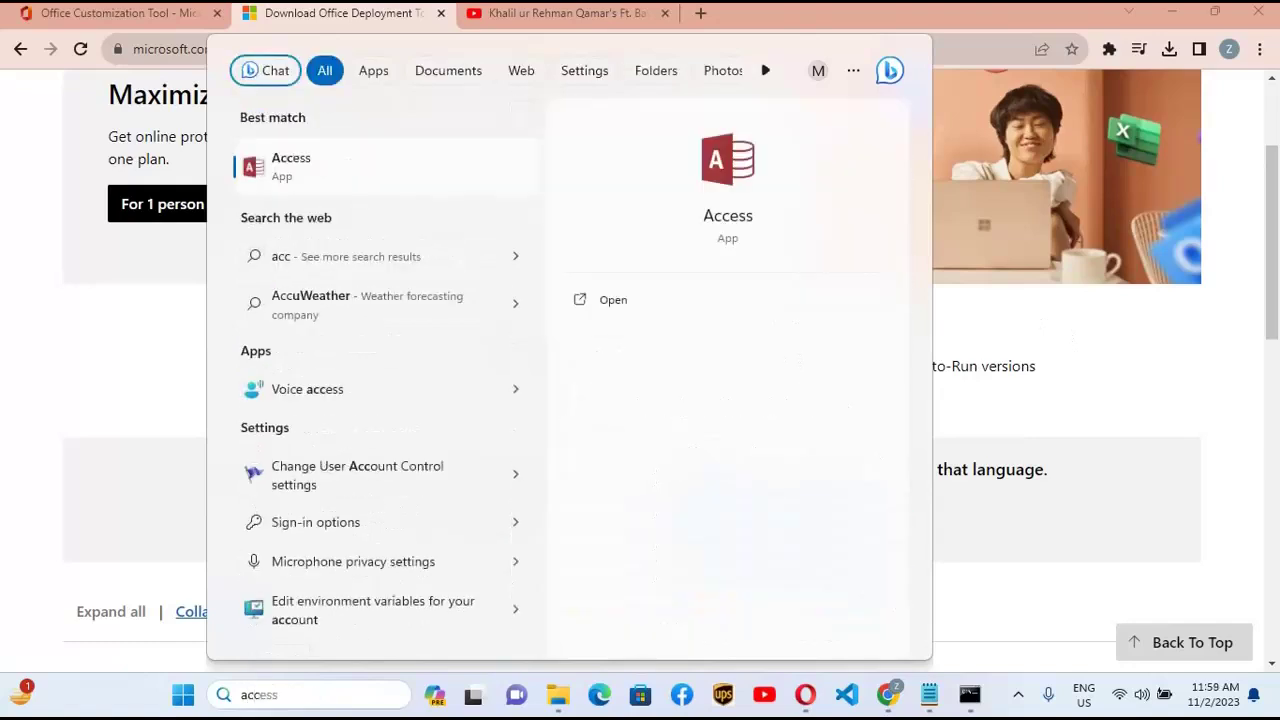
type("ess")
key("BackSpace")
key("BackSpace")
key("BackSpace")
key("BackSpace")
key("BackSpace")
key("BackSpace")
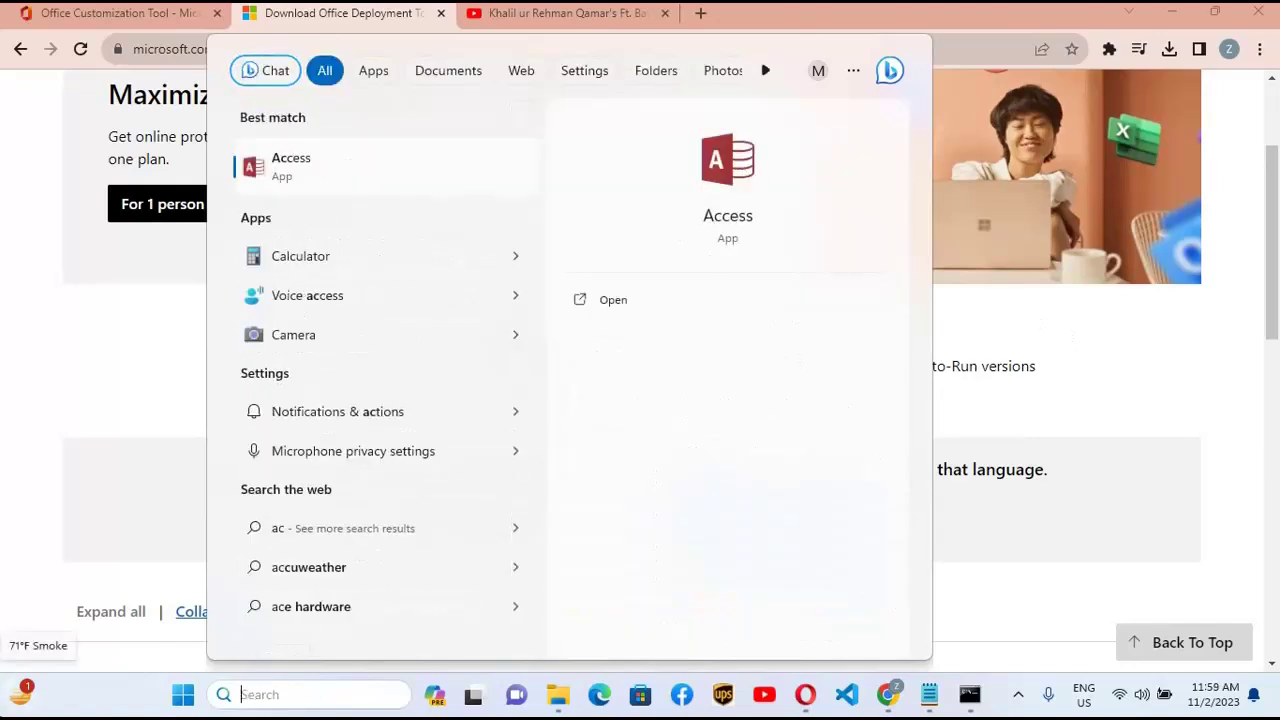
type("Excel")
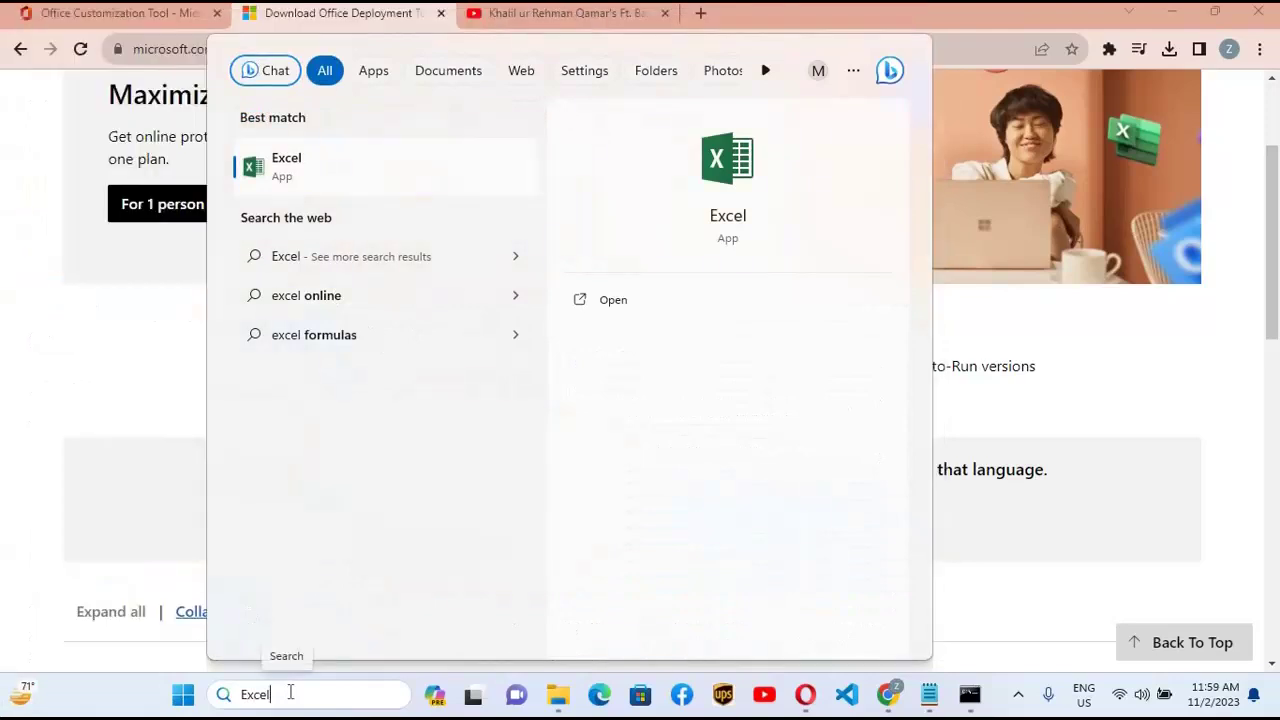
key("BackSpace")
key("BackSpace")
key("BackSpace")
key("BackSpace")
key("BackSpace")
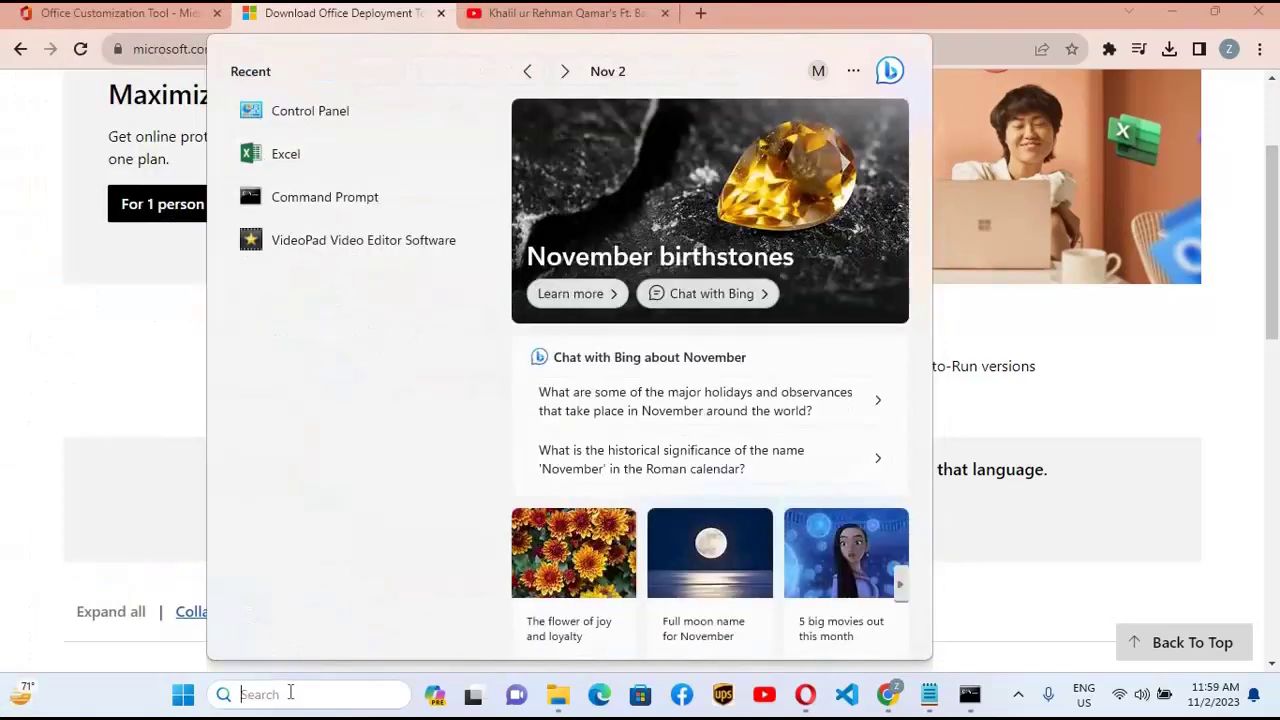
type("word")
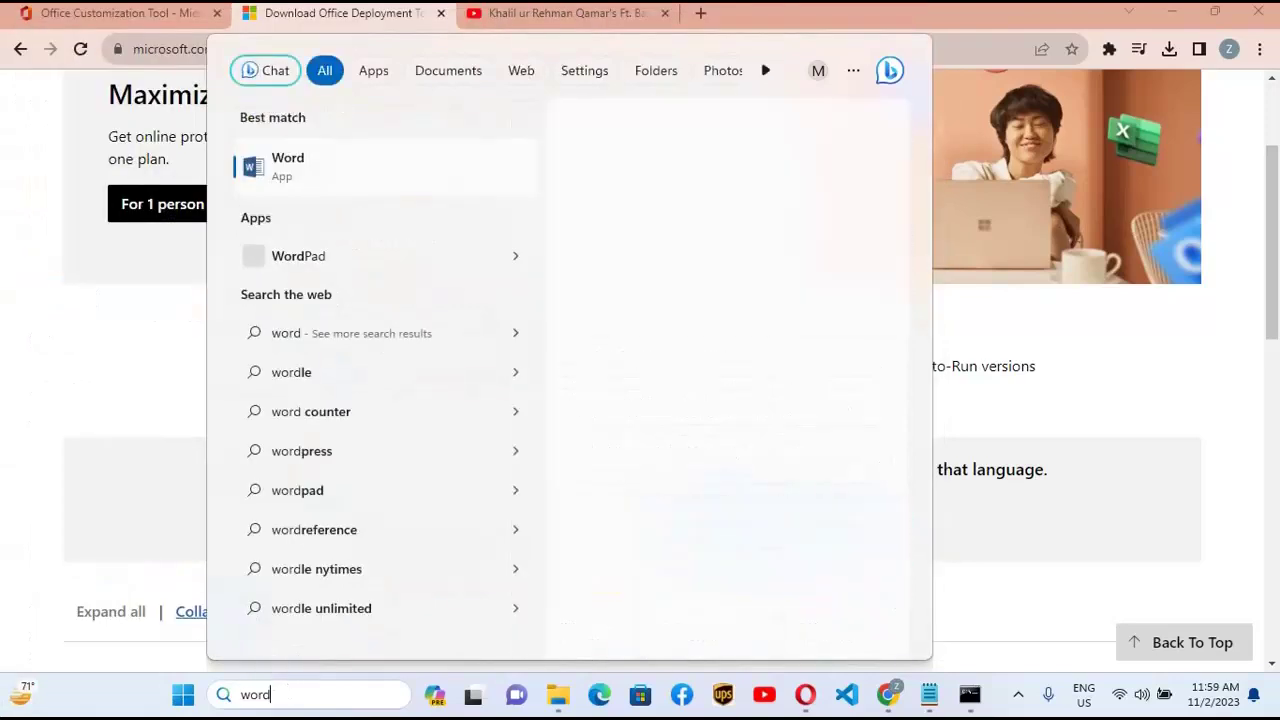
Launch Word maximized, open a blank document and type the test text 'sdghgjgky'.
left_click(297, 170)
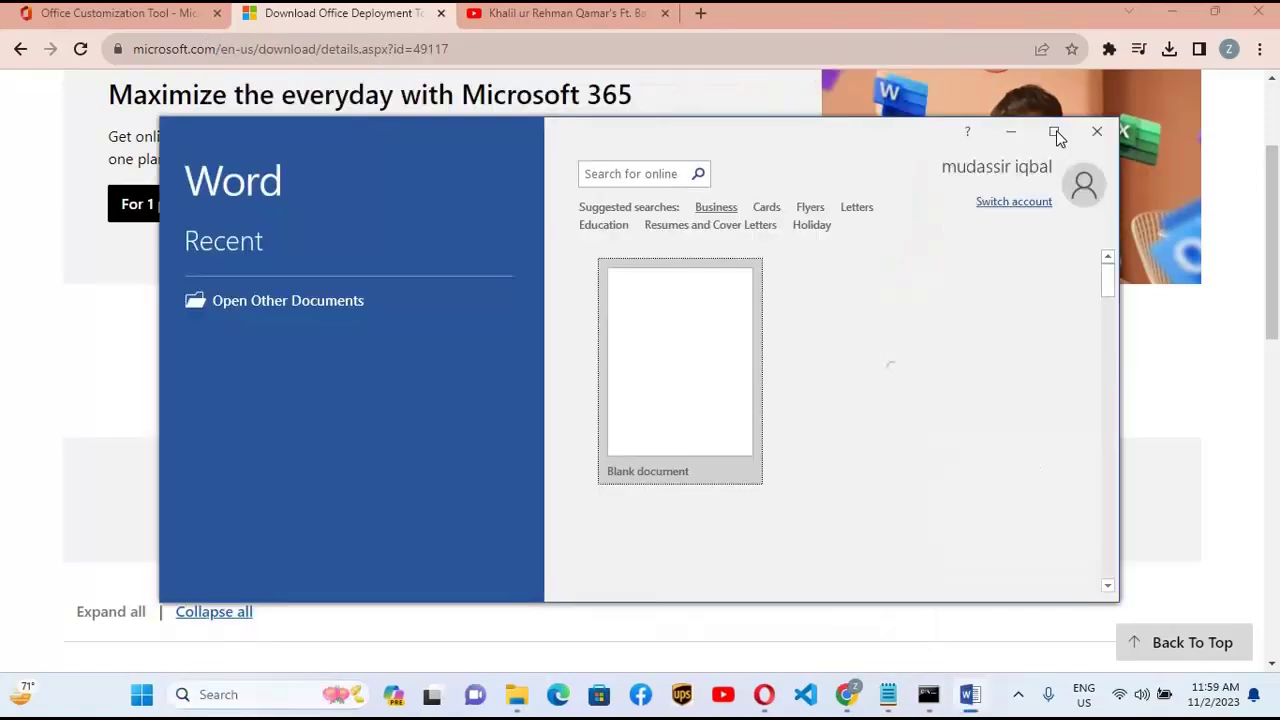
left_click(1055, 132)
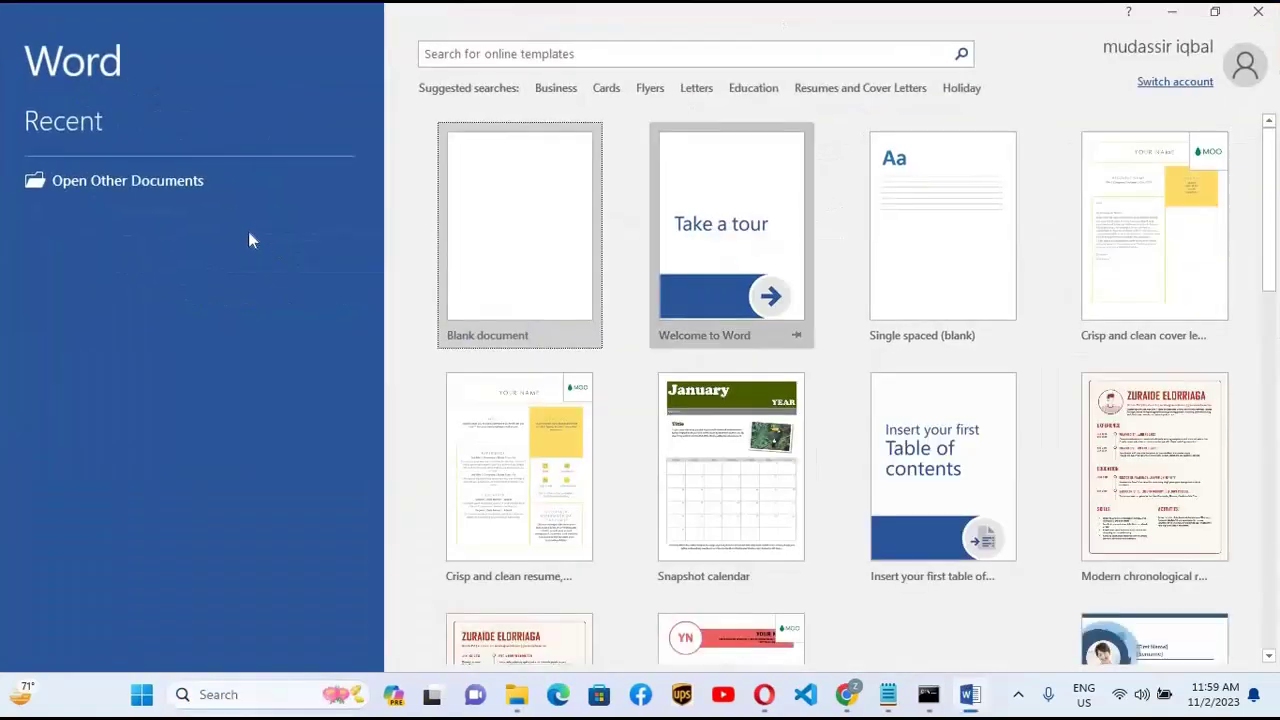
left_click(531, 232)
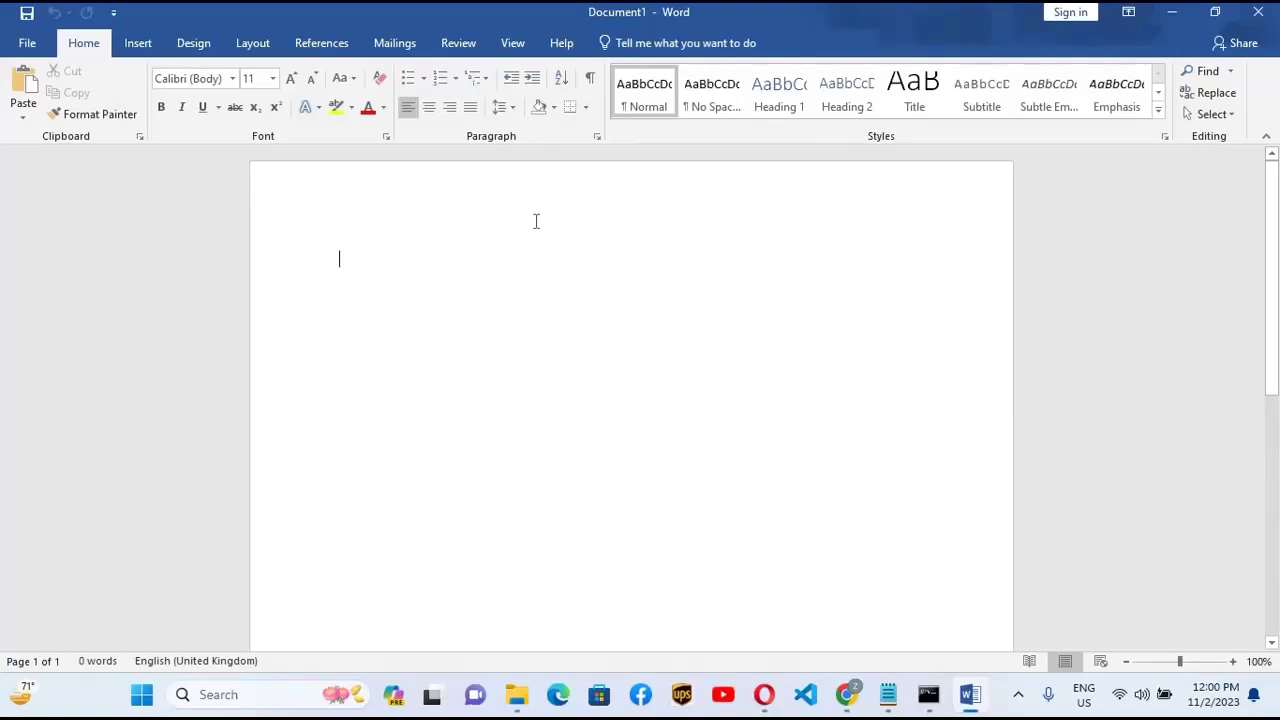
type("sdghgjgky")
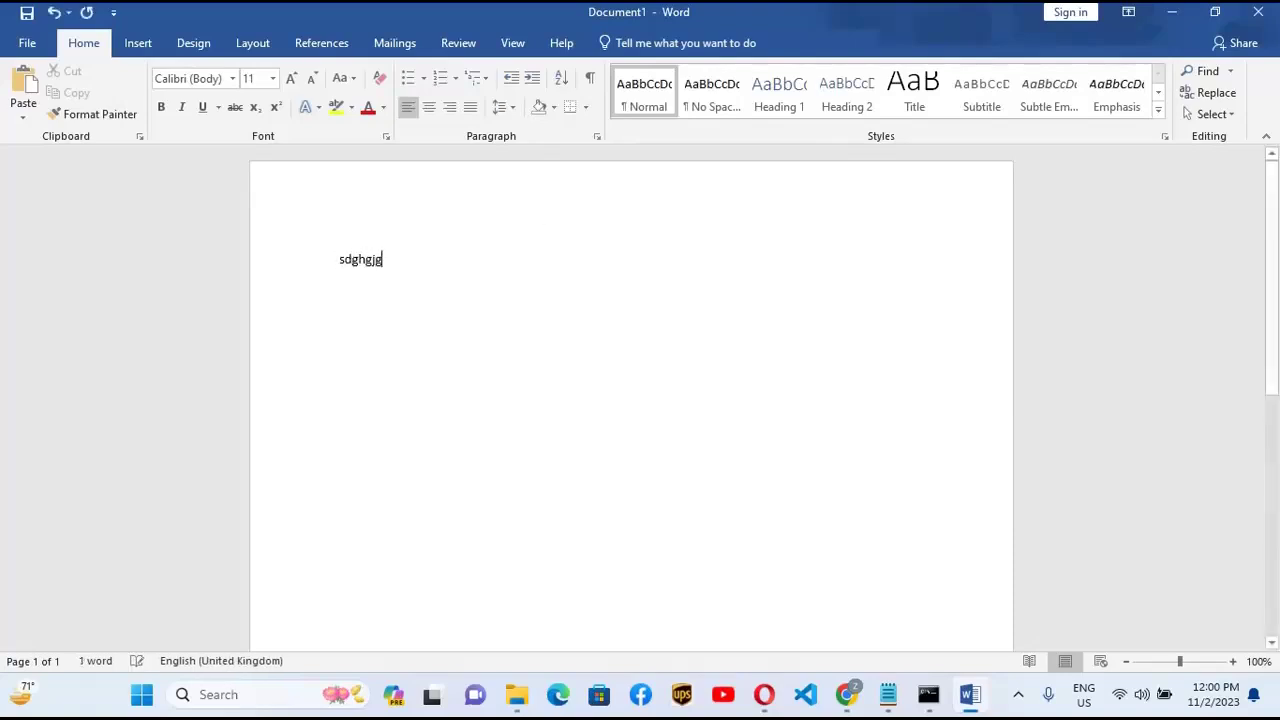